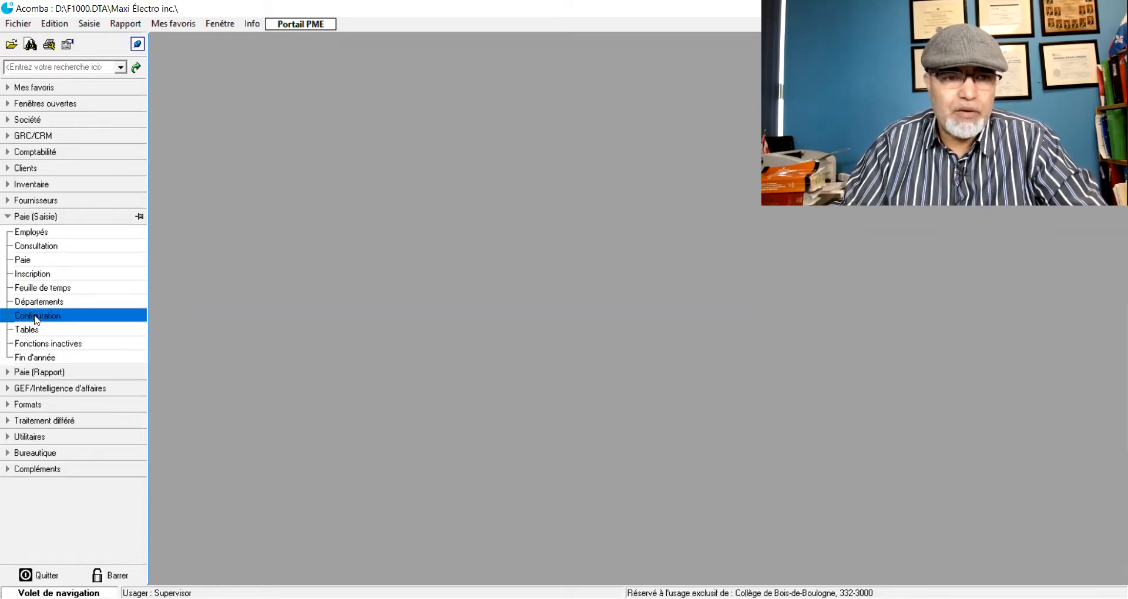
Review the general and CSST settings in the payroll configuration, then close it without entering the federal account and NEQ numbers.
click(36, 318)
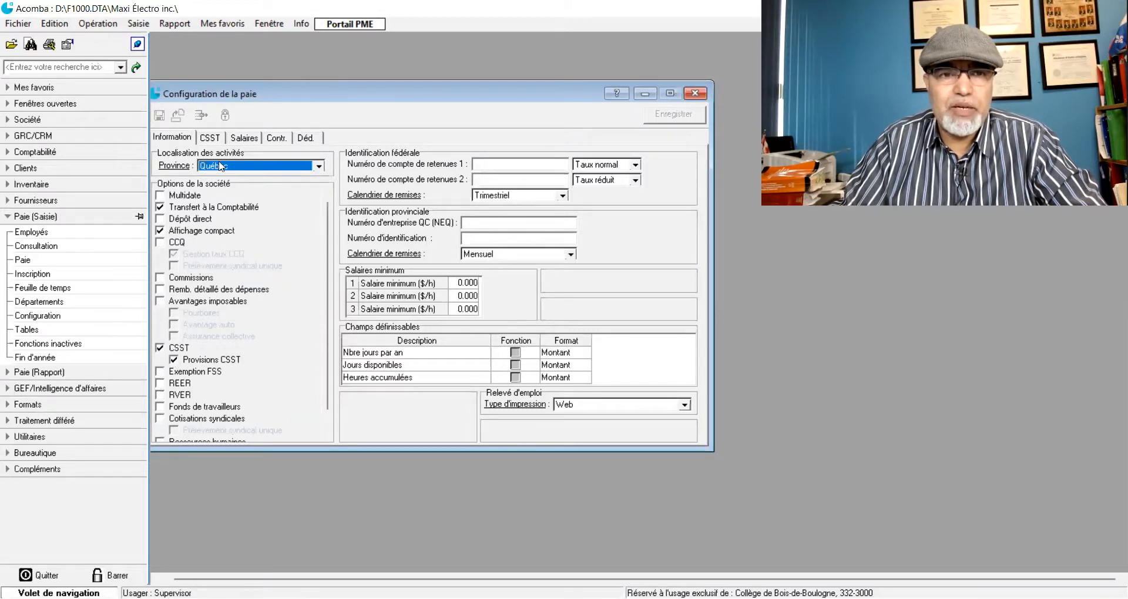
click(210, 137)
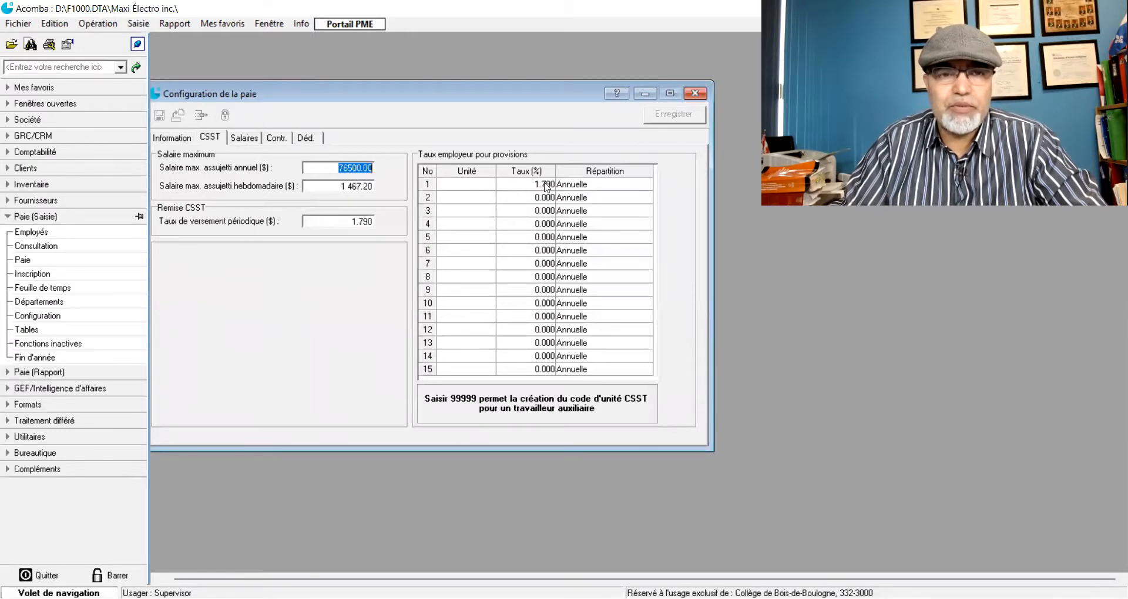
click(695, 94)
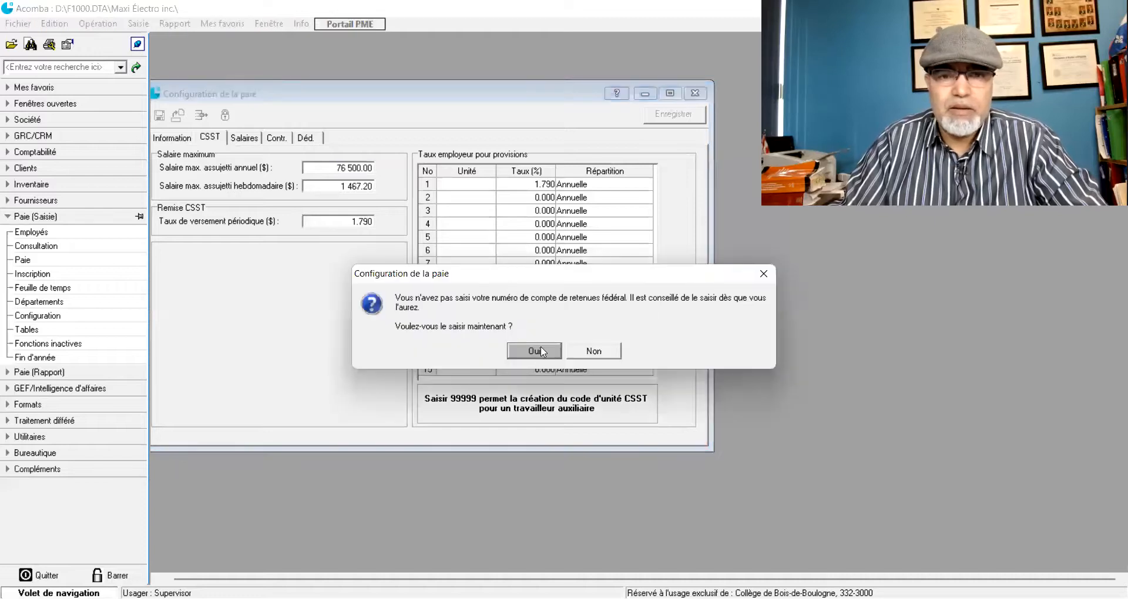
click(599, 352)
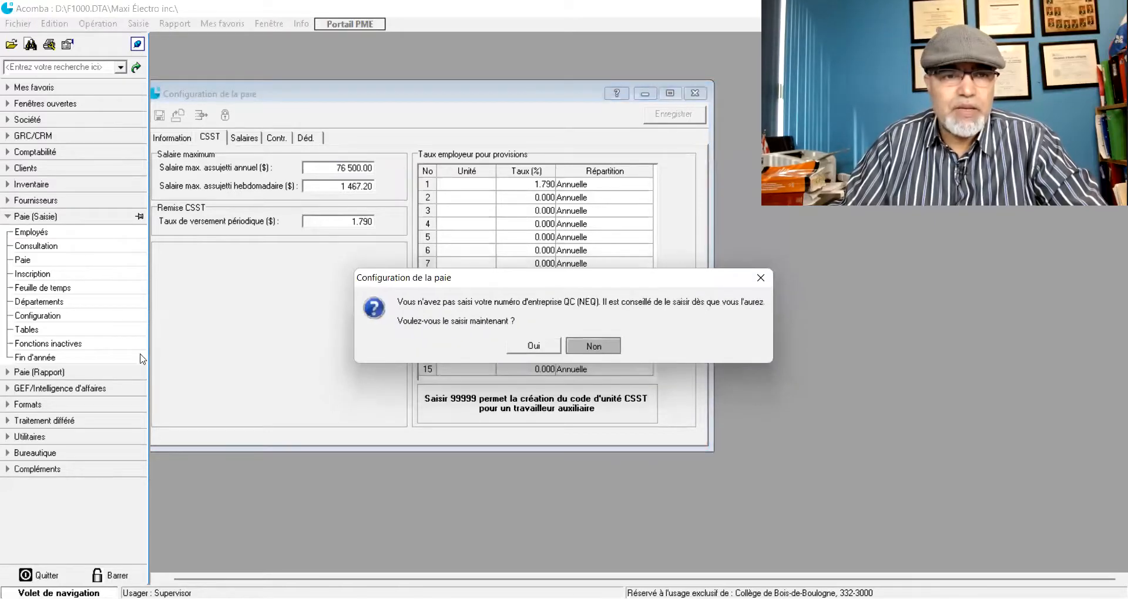
click(601, 349)
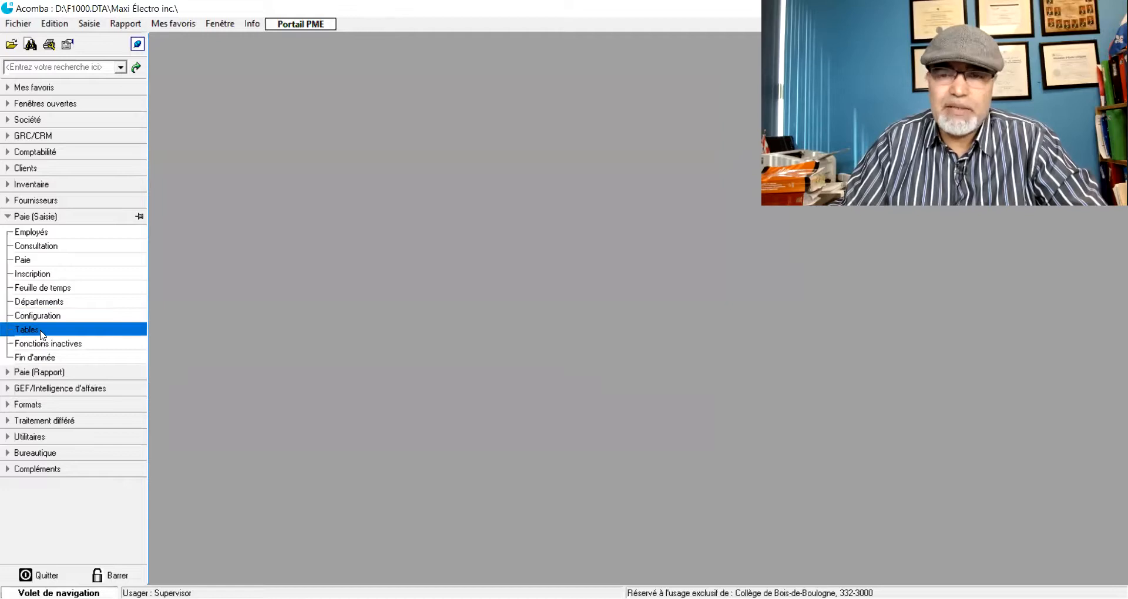
Set the Québec FSS rate to Fixe at 2.3 in the payroll government tables, then save and close them.
click(42, 330)
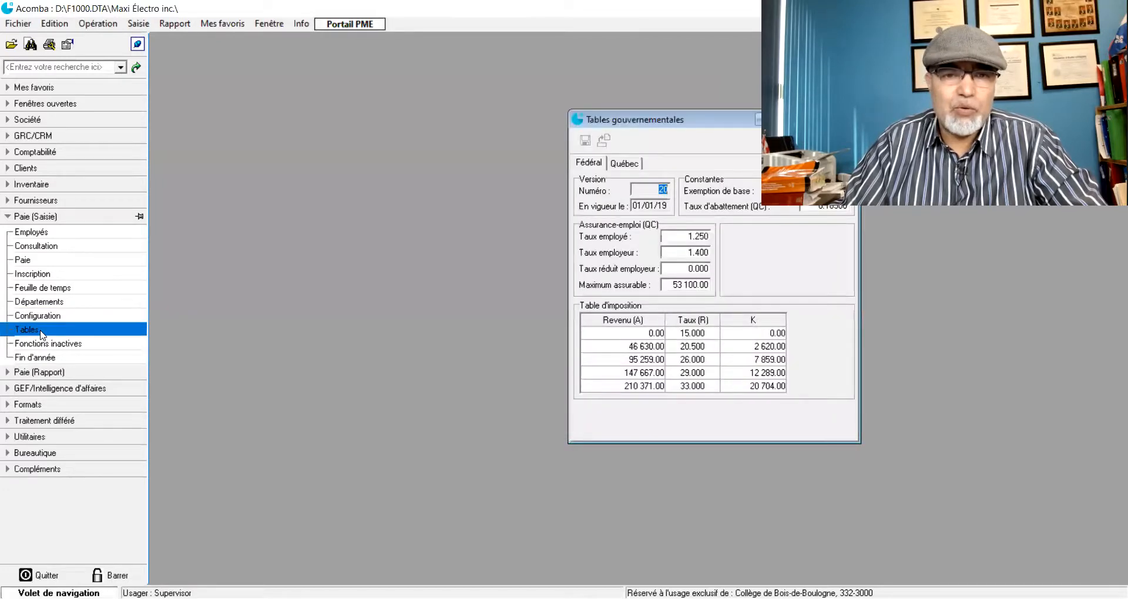
drag(665, 116, 382, 65)
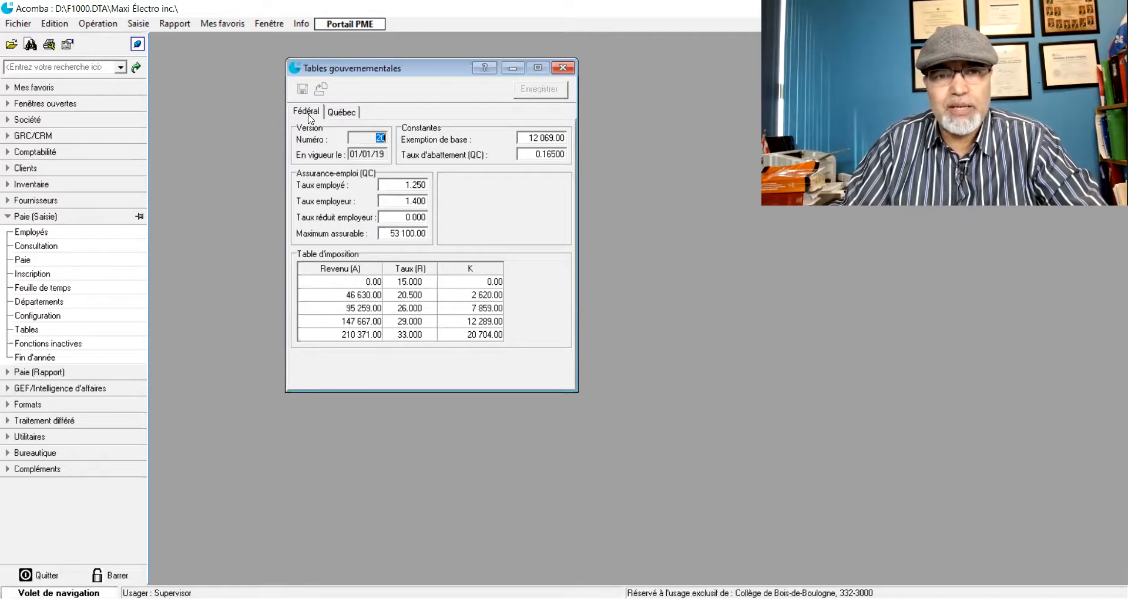
click(350, 112)
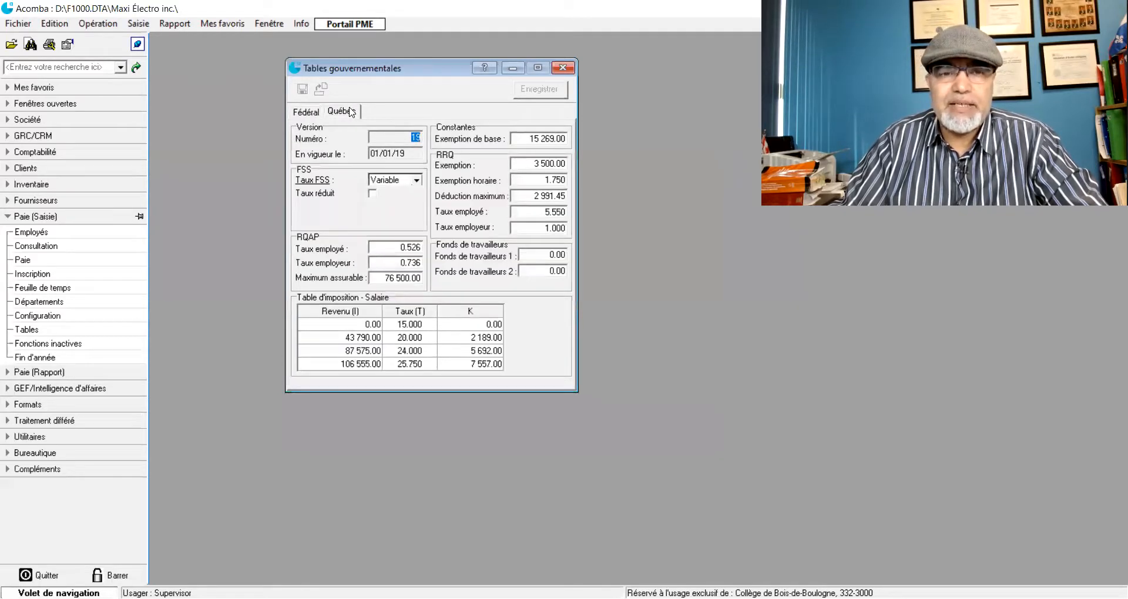
click(418, 184)
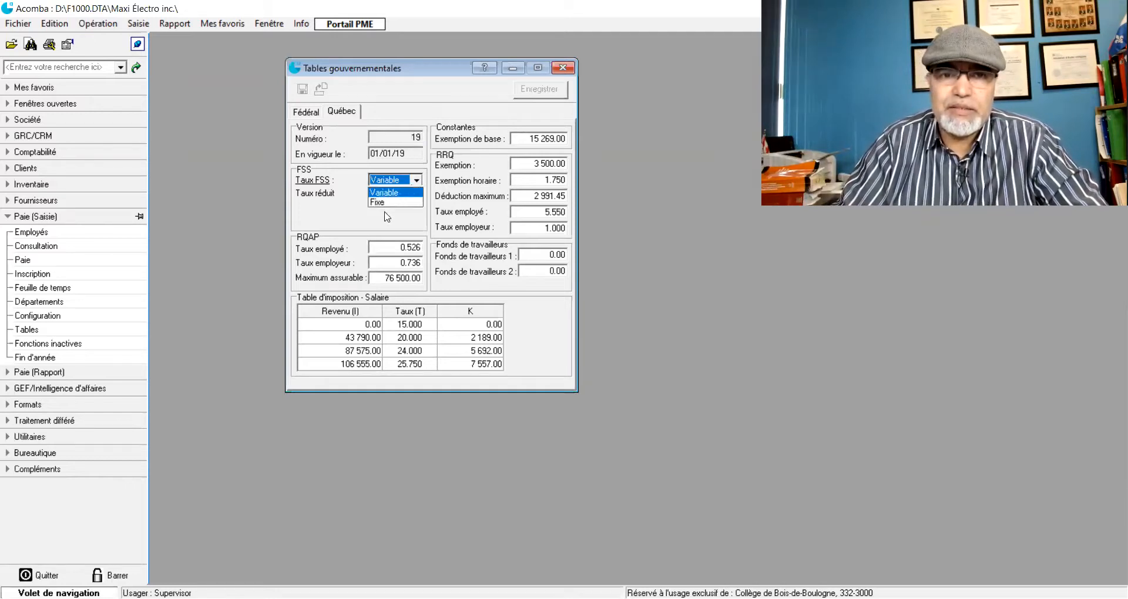
click(378, 203)
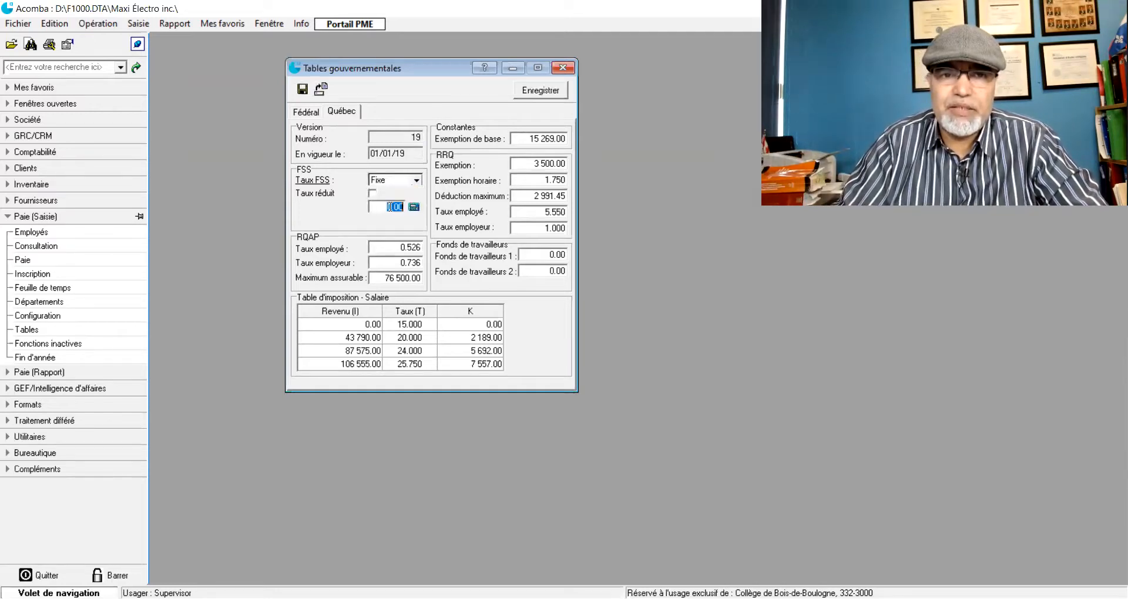
text(2.3)
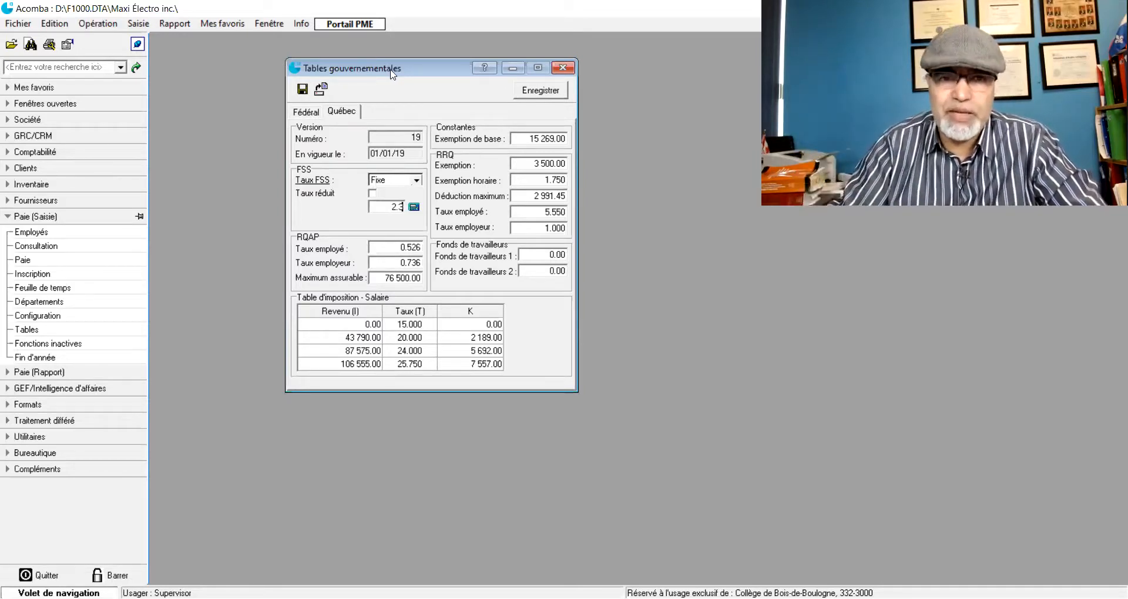
click(534, 89)
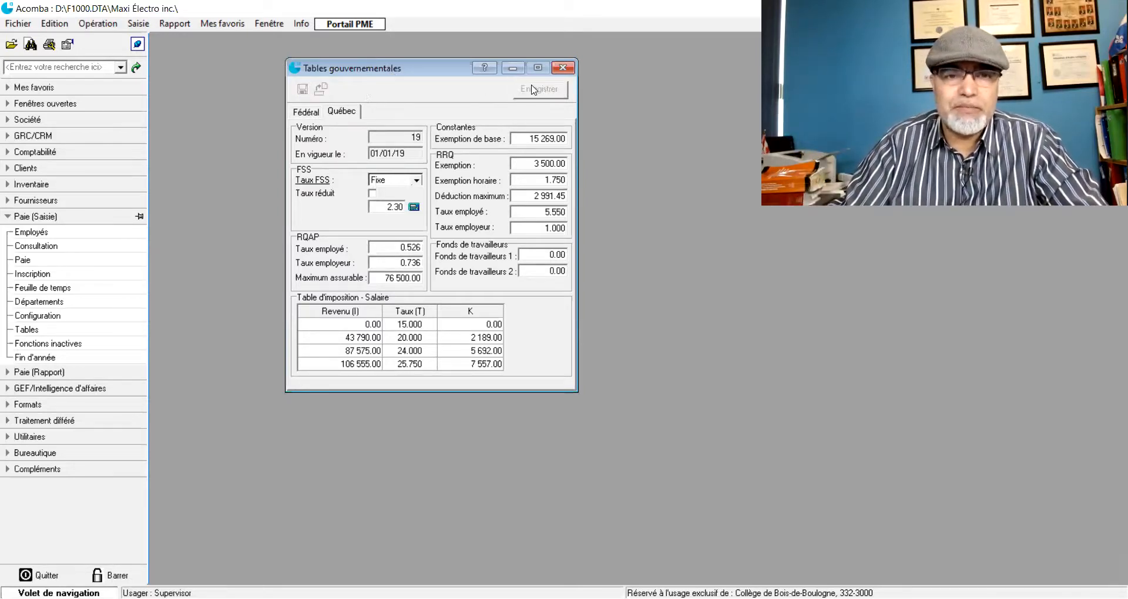
click(559, 68)
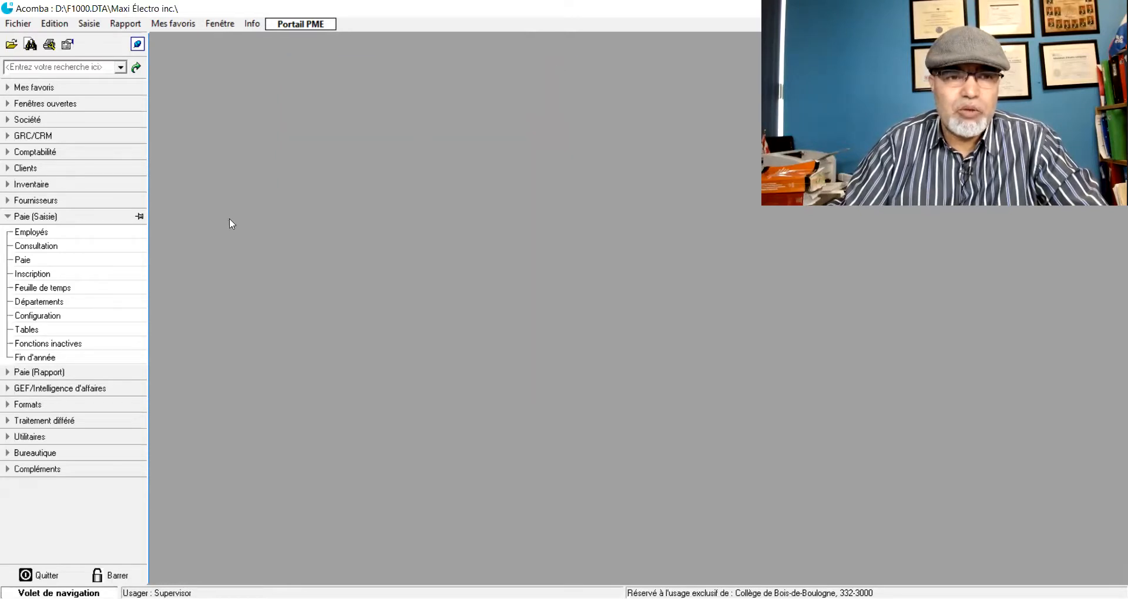
click(55, 303)
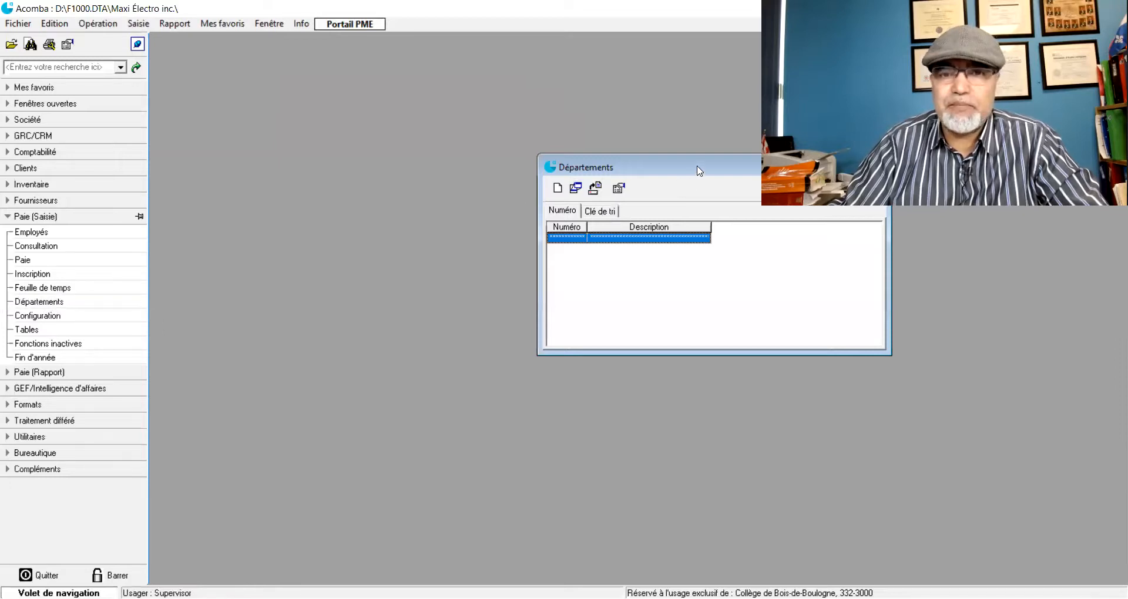
drag(680, 162, 353, 81)
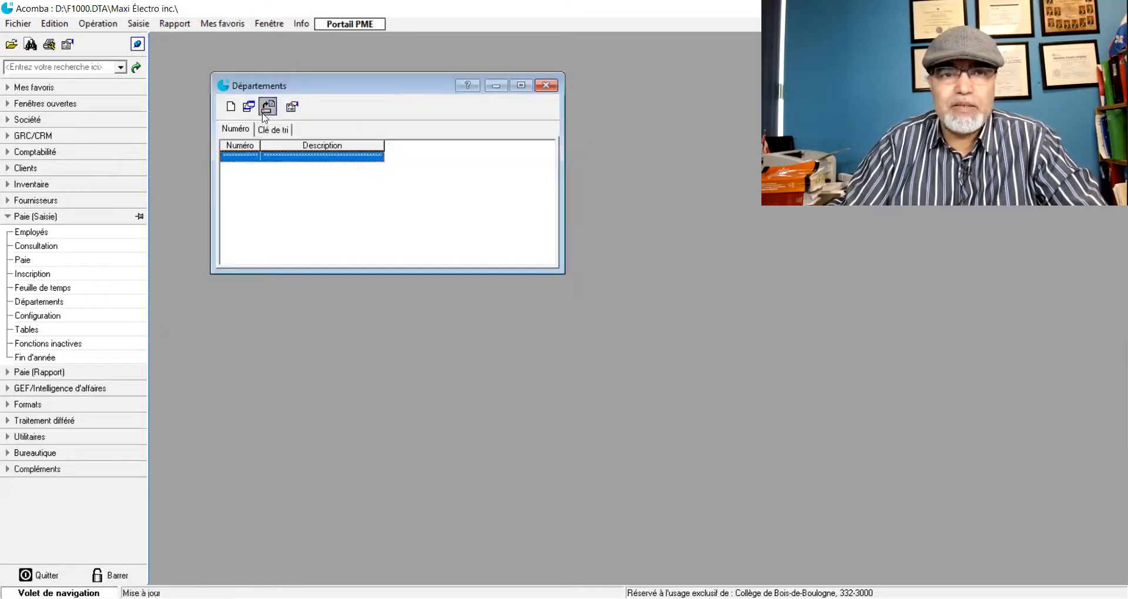
click(229, 107)
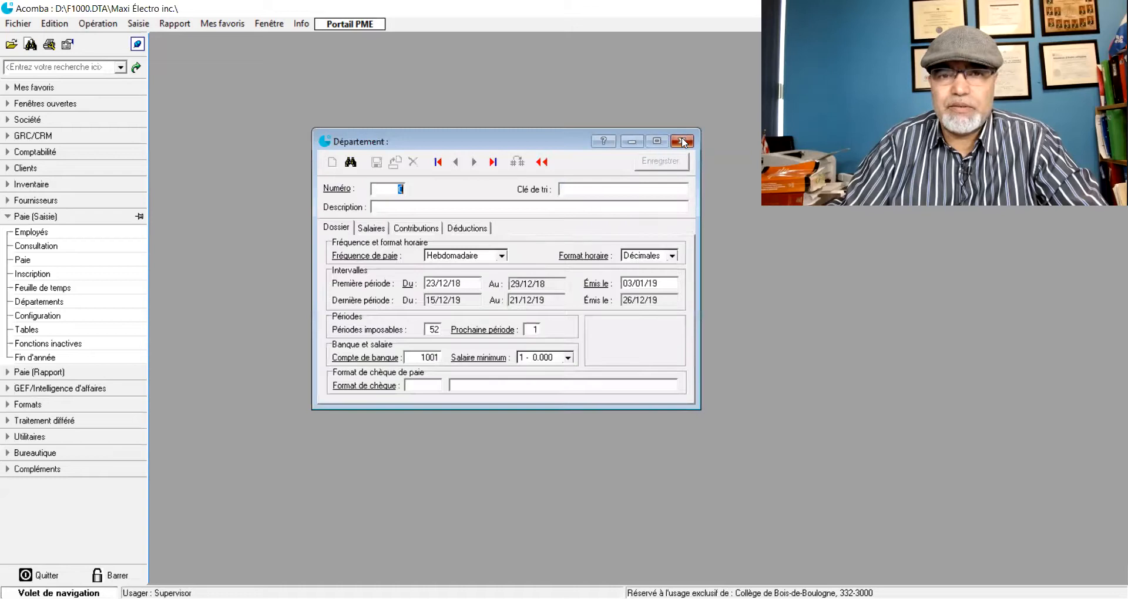
click(682, 142)
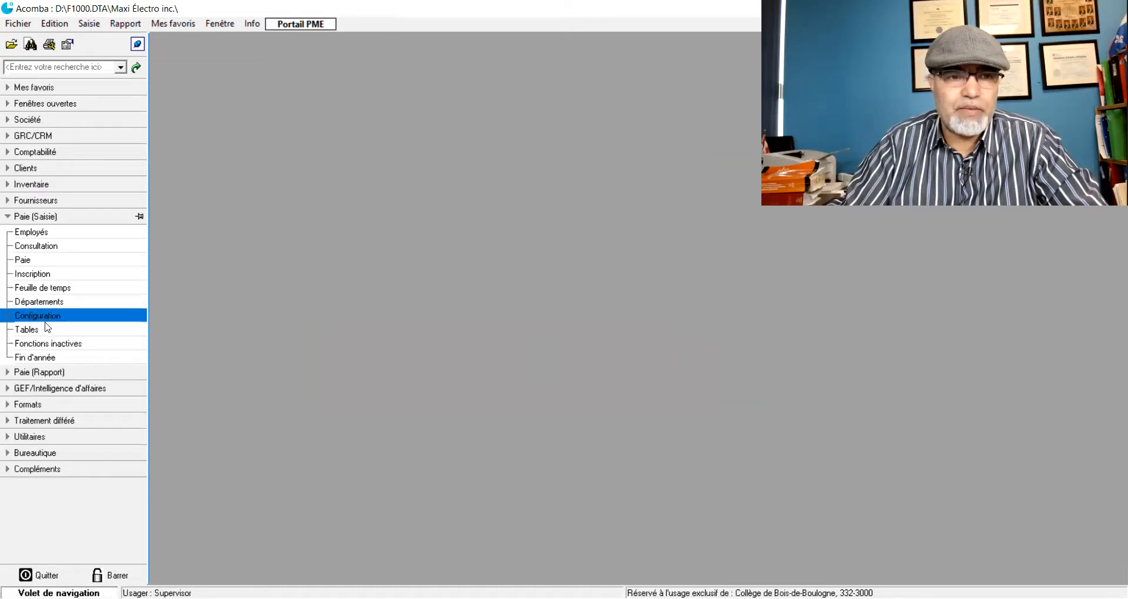
Create a new payroll department numbered 1, with Comptabilité as both its sort key and description.
click(43, 302)
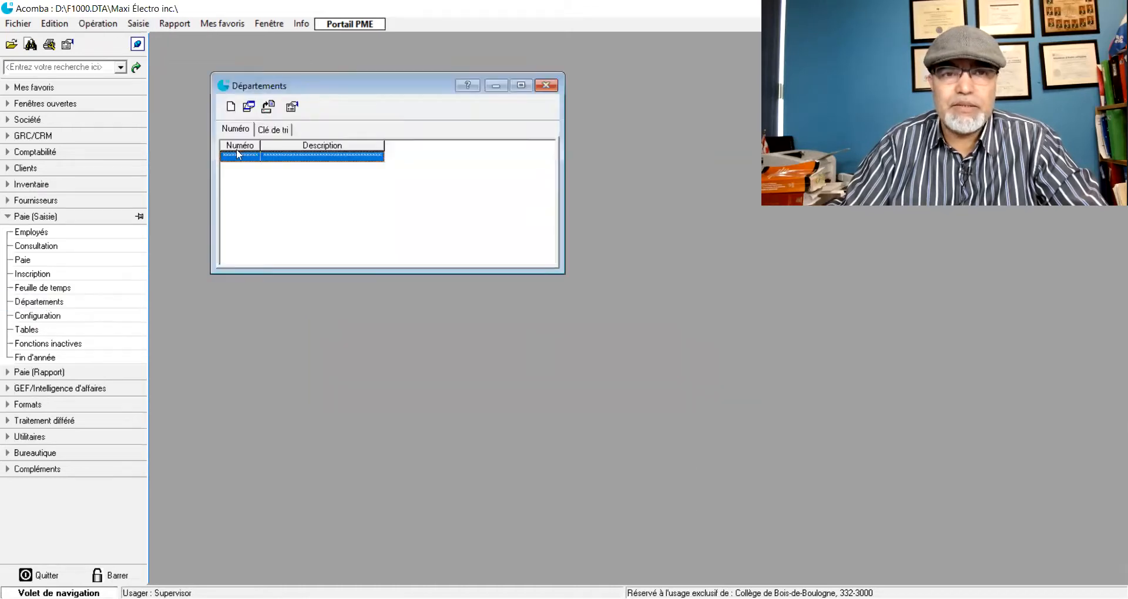
click(230, 110)
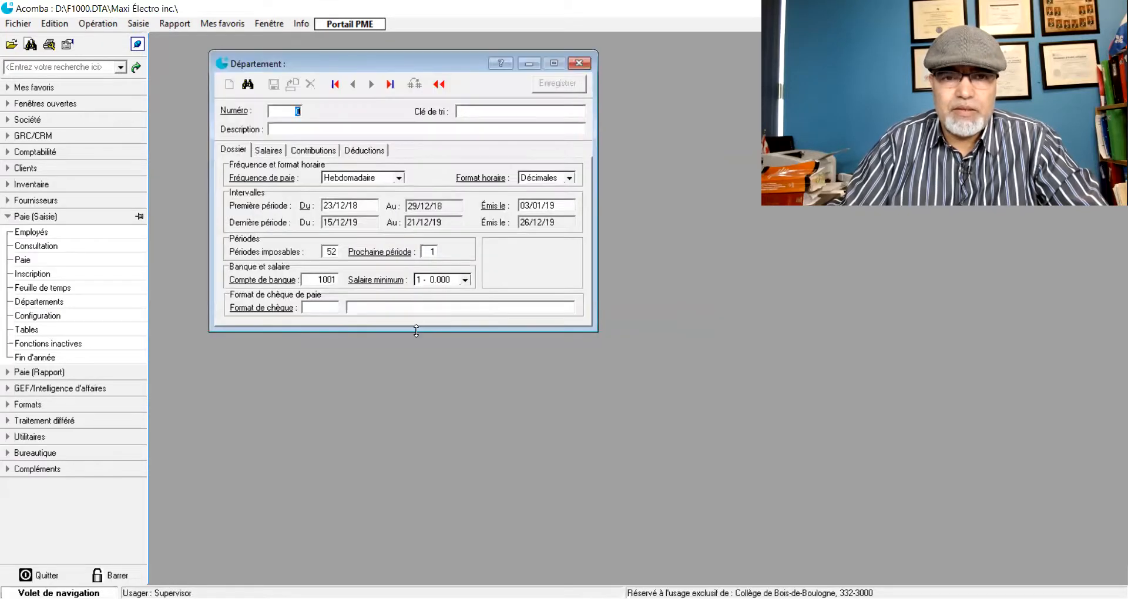
drag(416, 331, 434, 493)
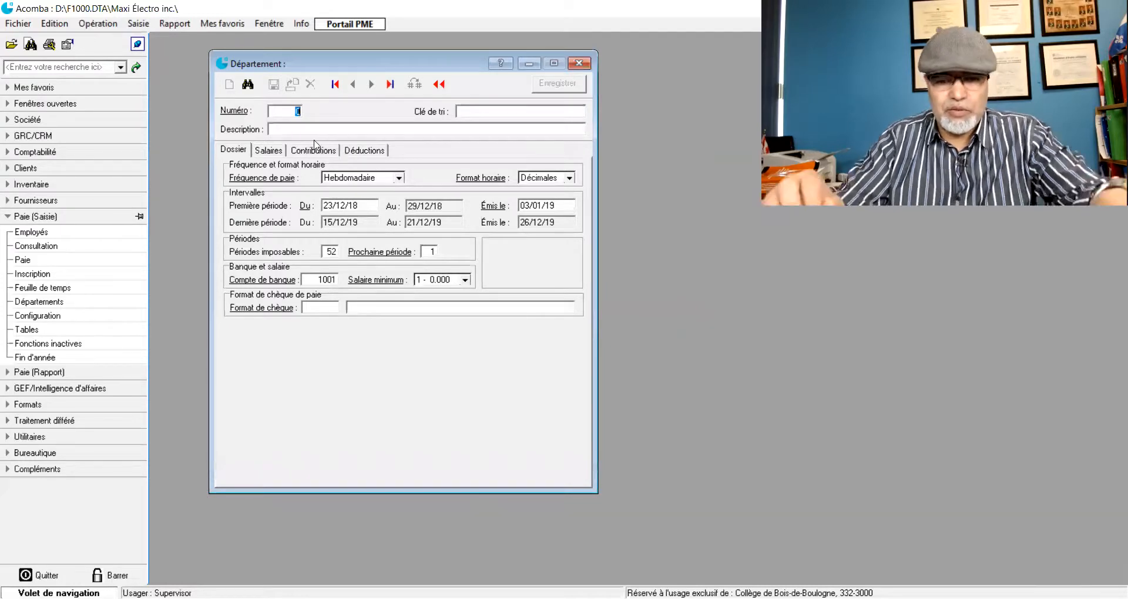
text(1)
key(Tab)
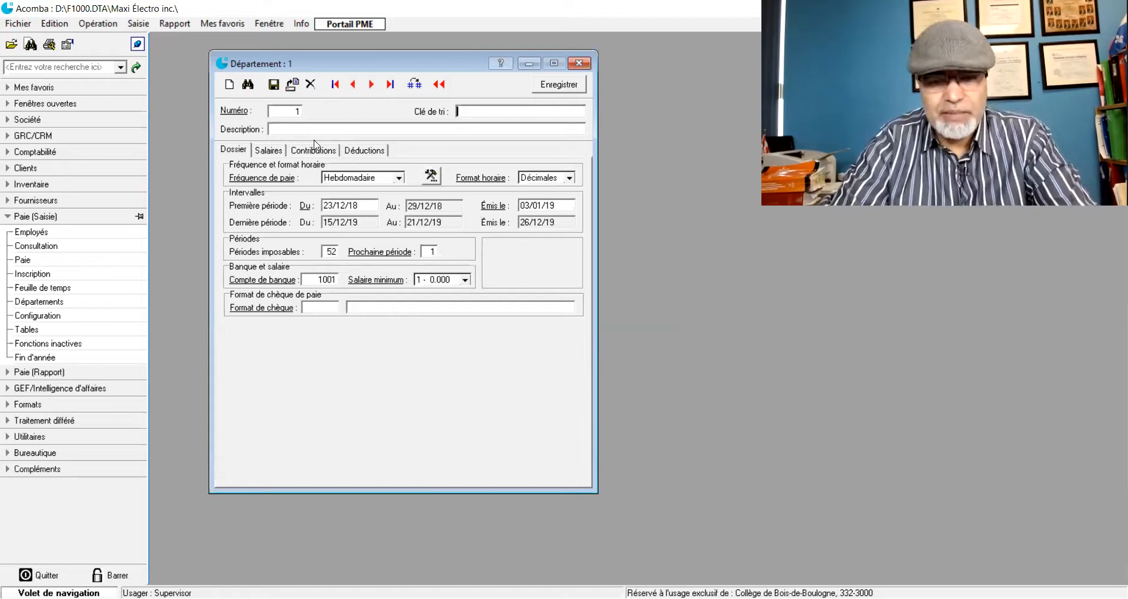
text(Comptabilité)
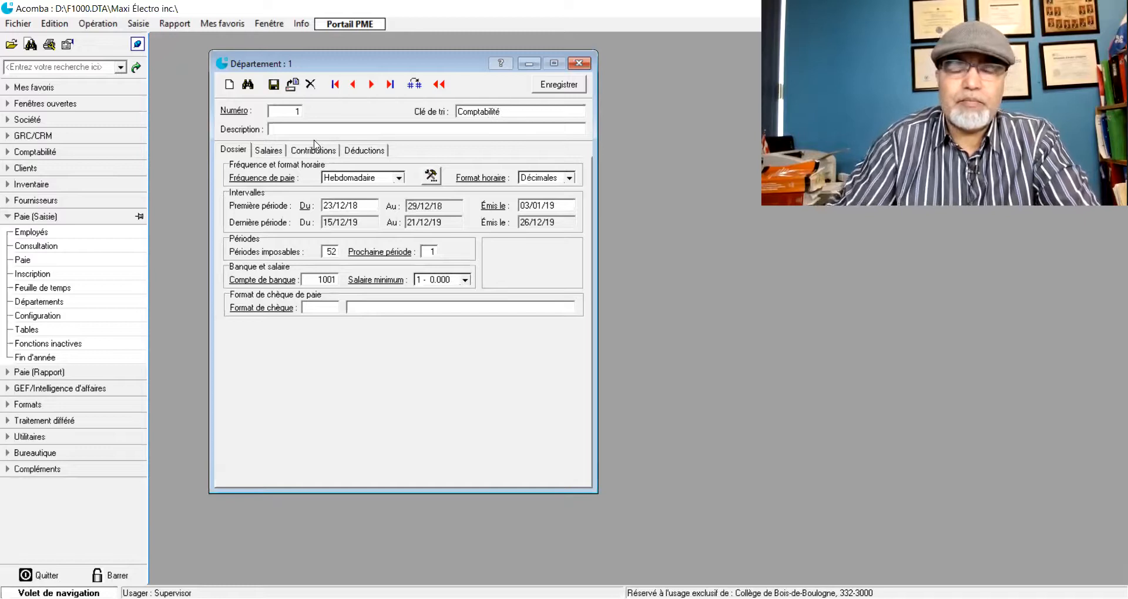
click(280, 128)
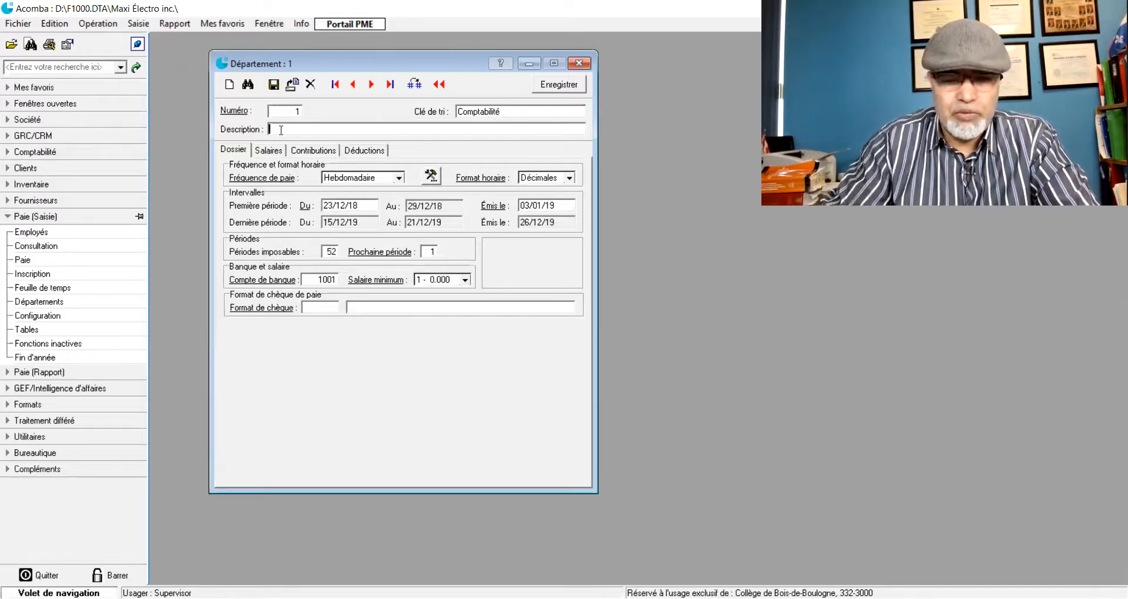
text(Comptabilité)
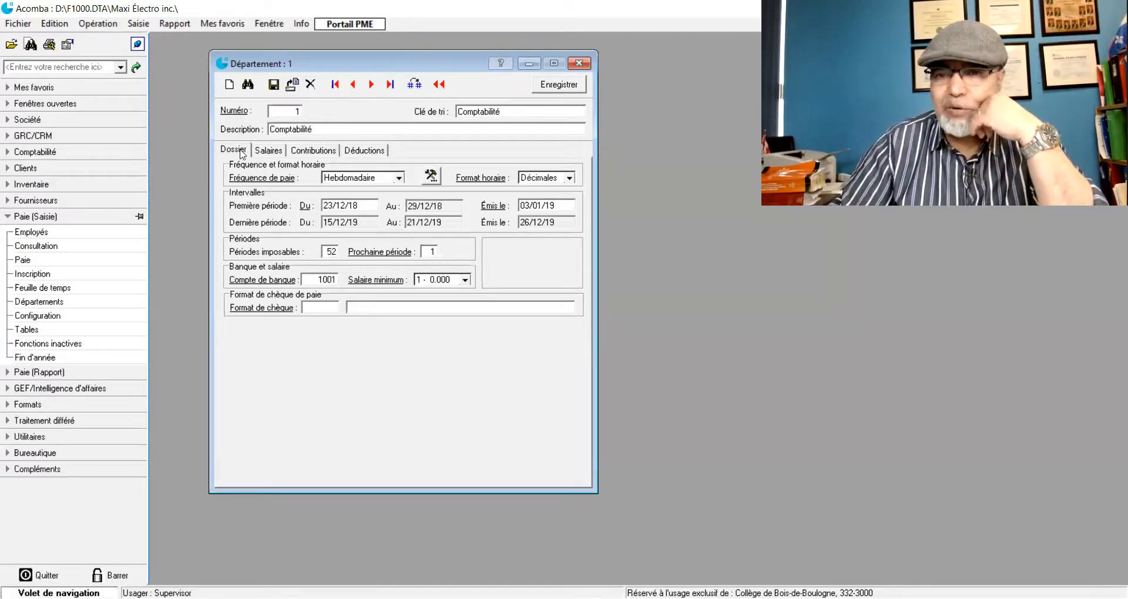
Use the department's pay period assistant to keep the Hebdomadaire frequency and start the next pay period on 01/01/18.
click(433, 180)
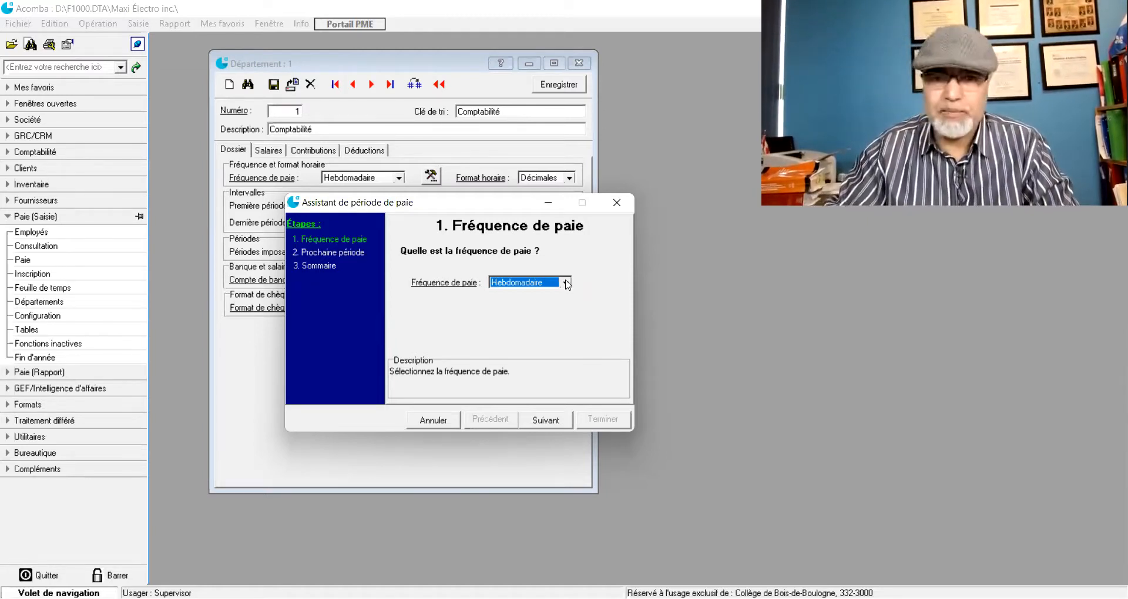
click(545, 419)
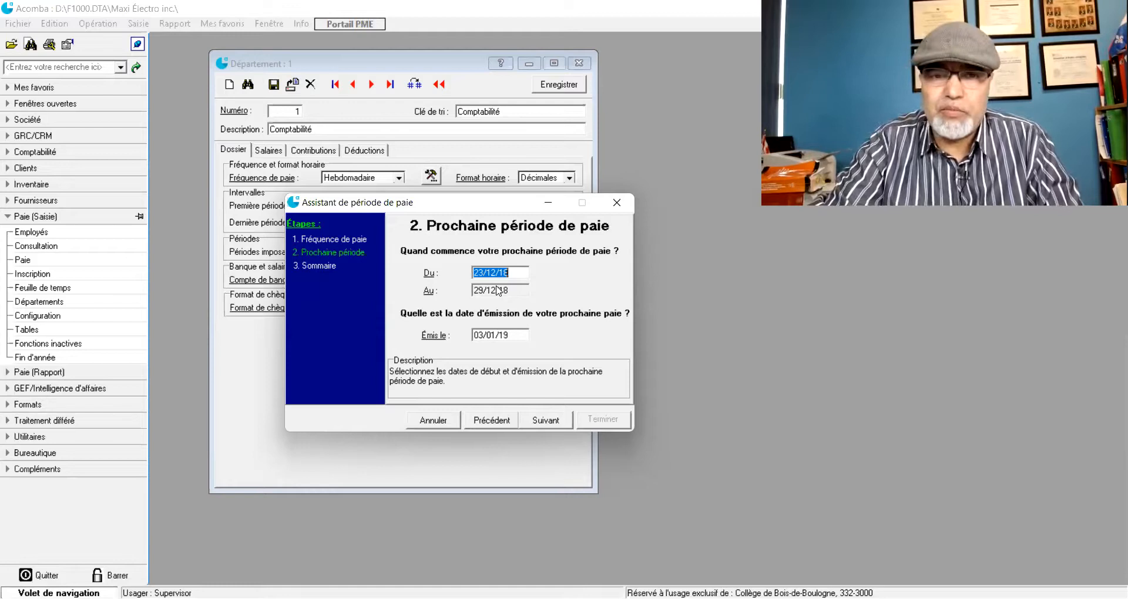
text(01/01/)
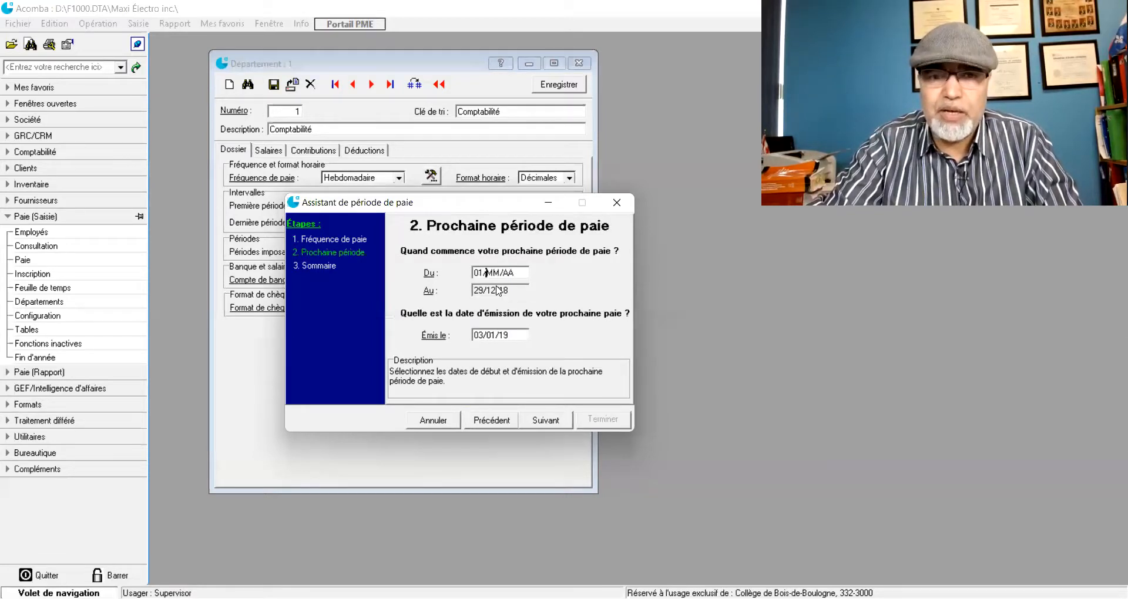
text(18)
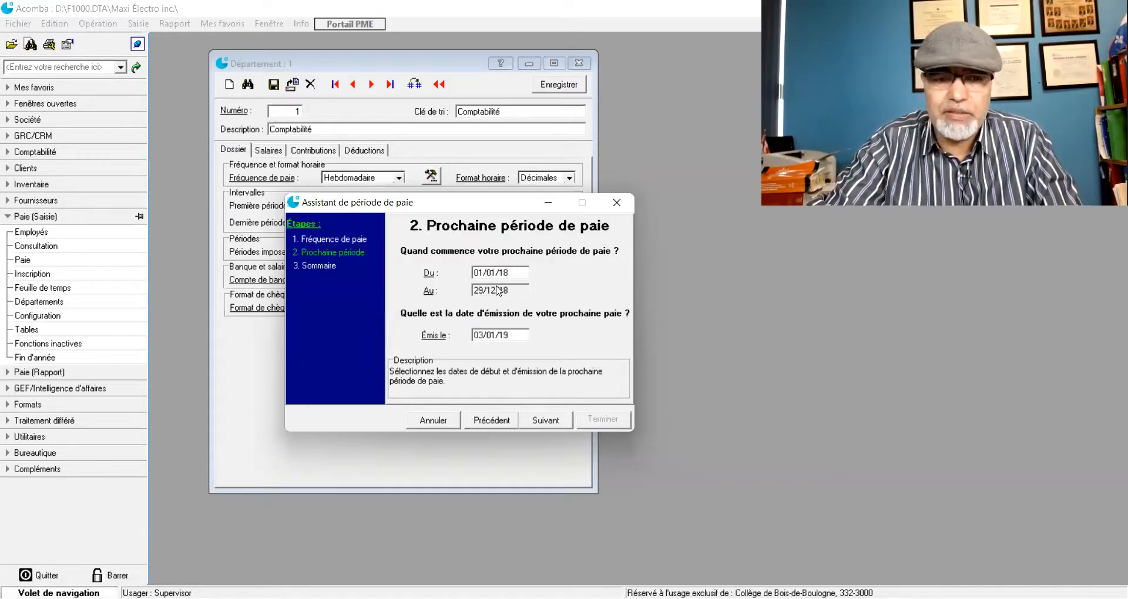
key(Tab)
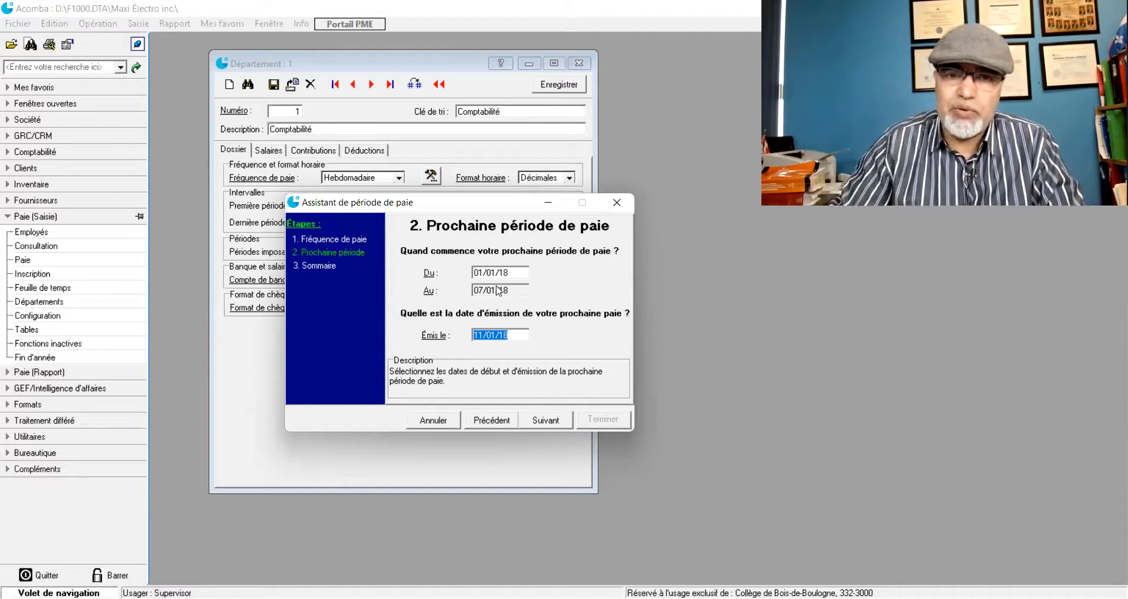
click(531, 418)
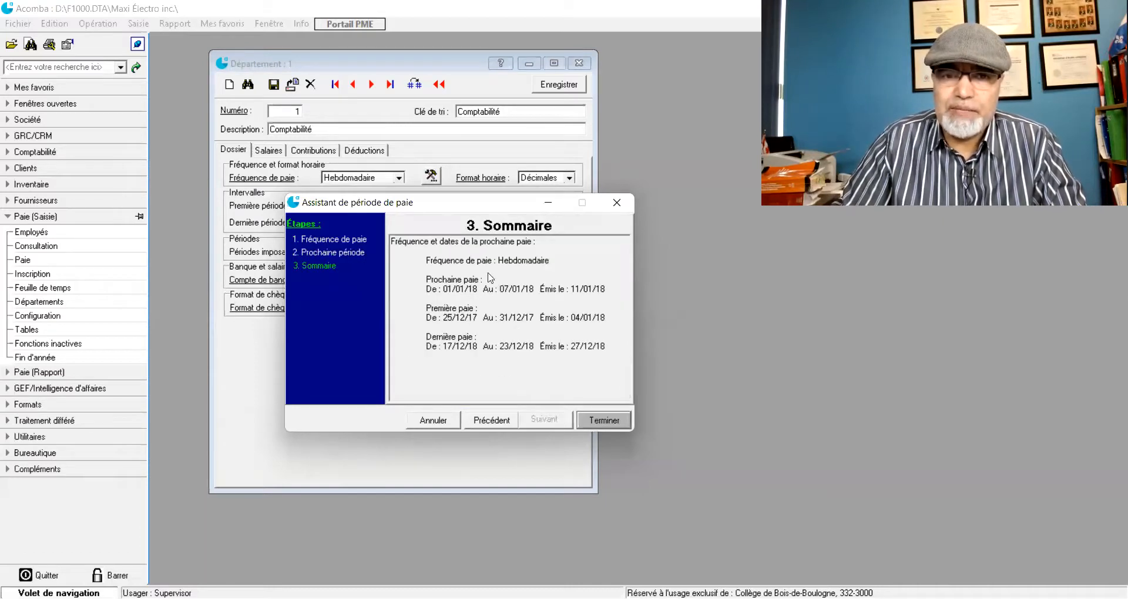
click(617, 425)
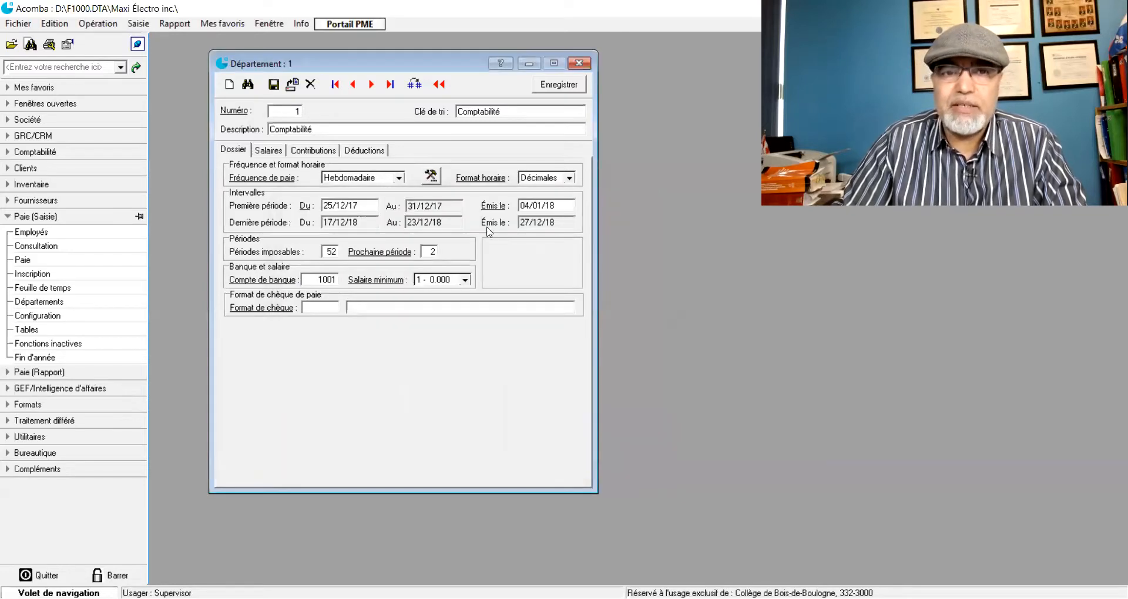
Assign expense account 7000 Salaire_Comptabilité to the department's Salaire régulier line.
click(275, 152)
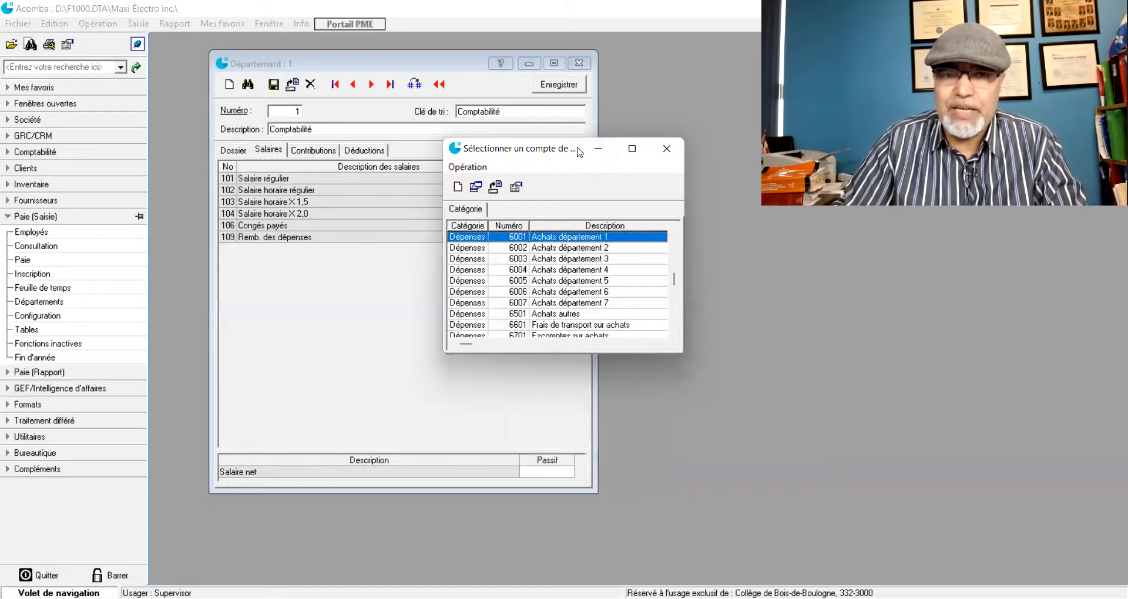
drag(579, 152, 417, 274)
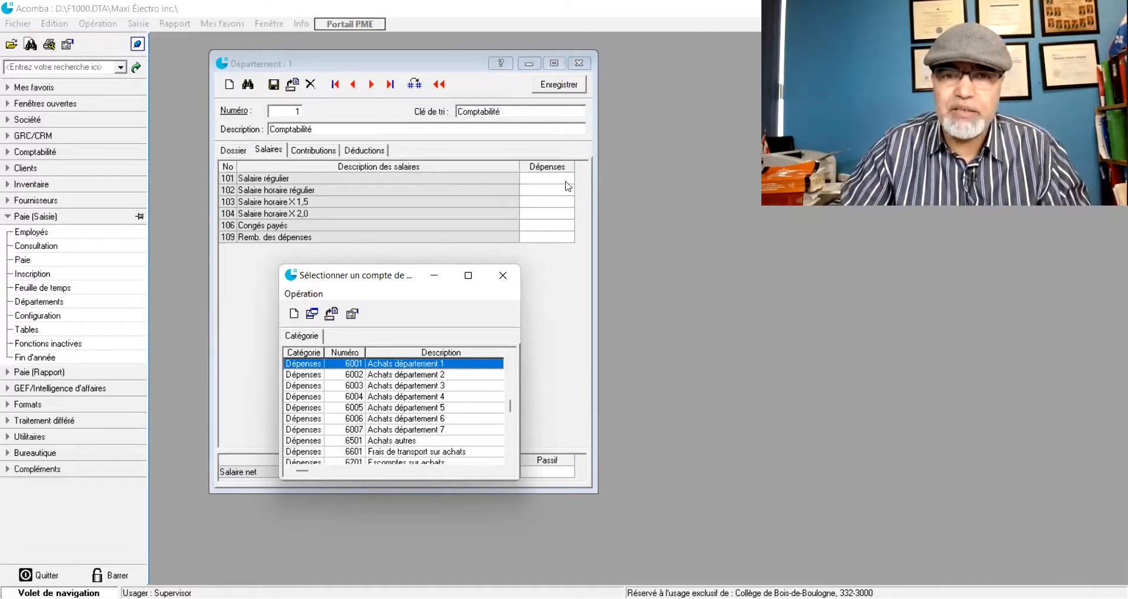
scroll(403, 379, down, 10)
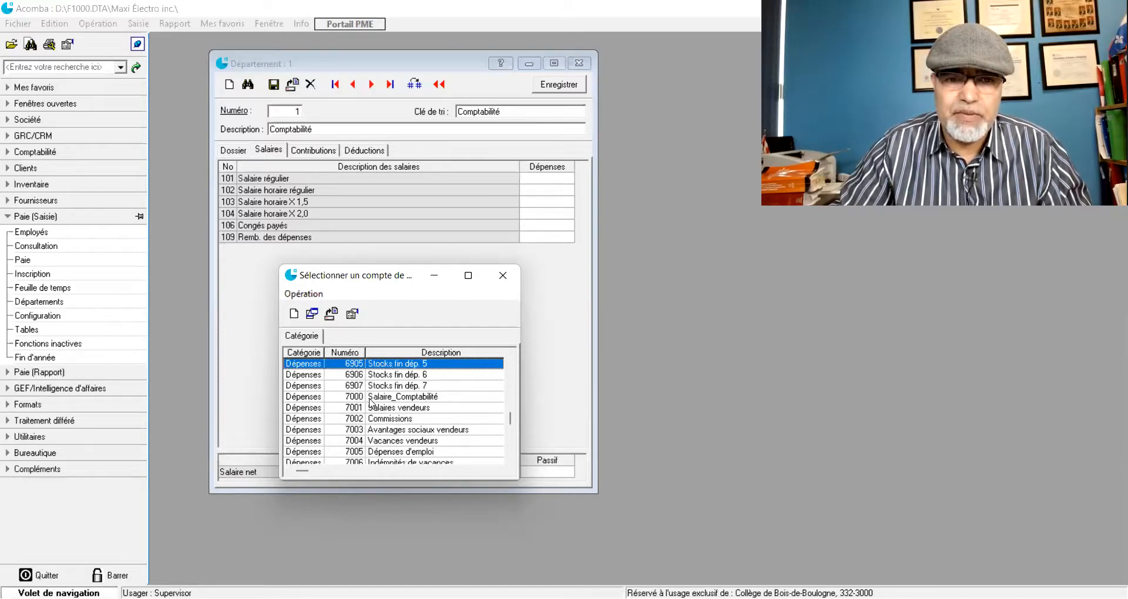
double_click(372, 400)
Assign expense account 7000 to the Salaire horaire régulier, Salaire horaire X 1,5 and Salaire horaire X 2,0 lines.
click(542, 191)
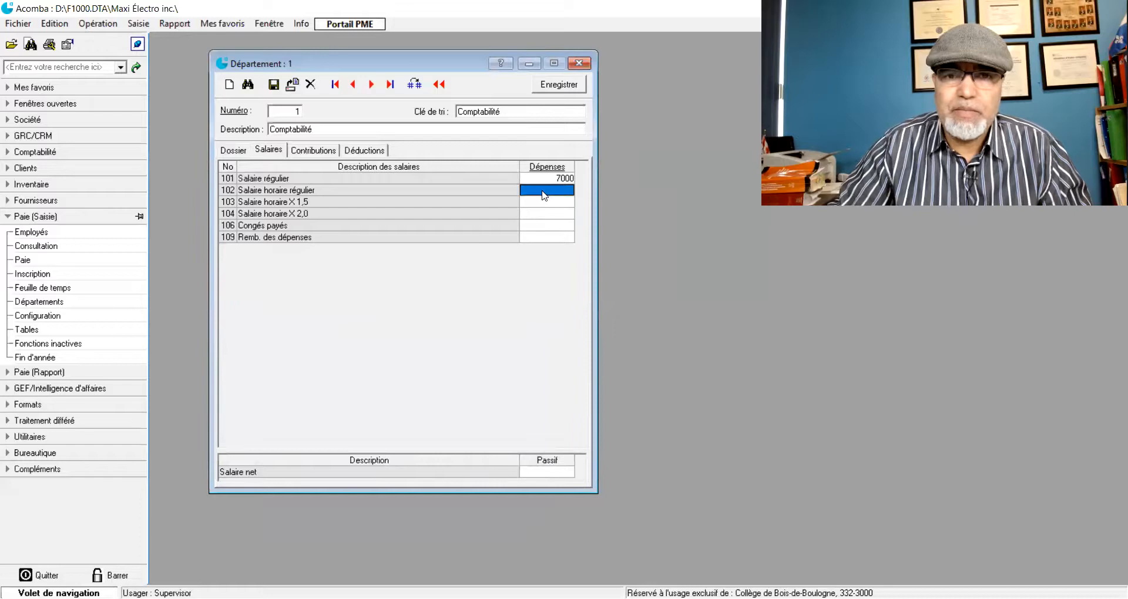
text(7000)
key(Return)
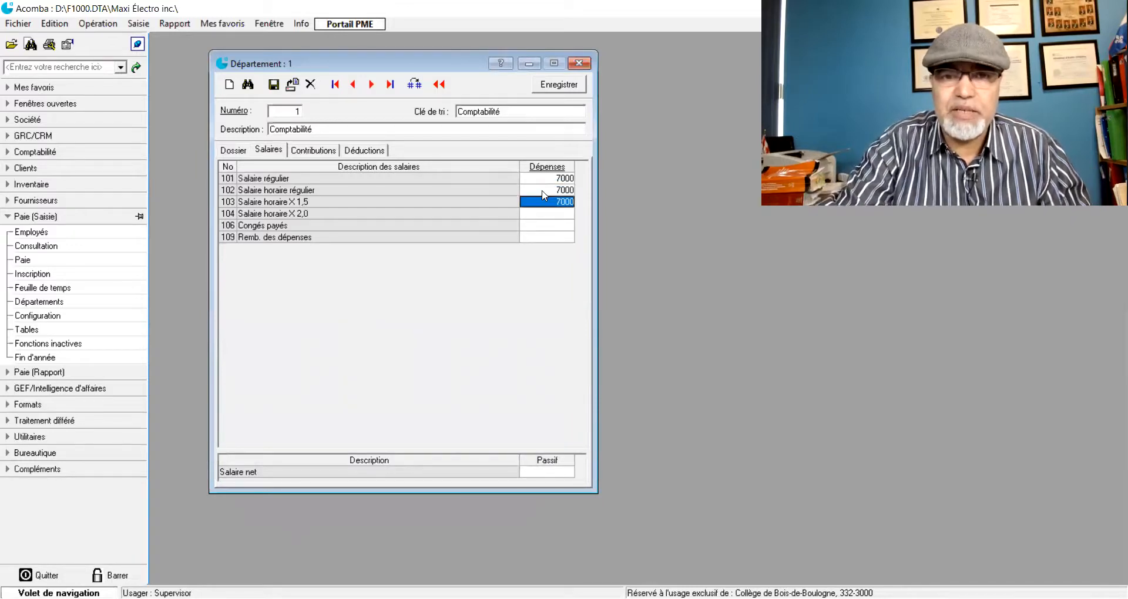
key(Return)
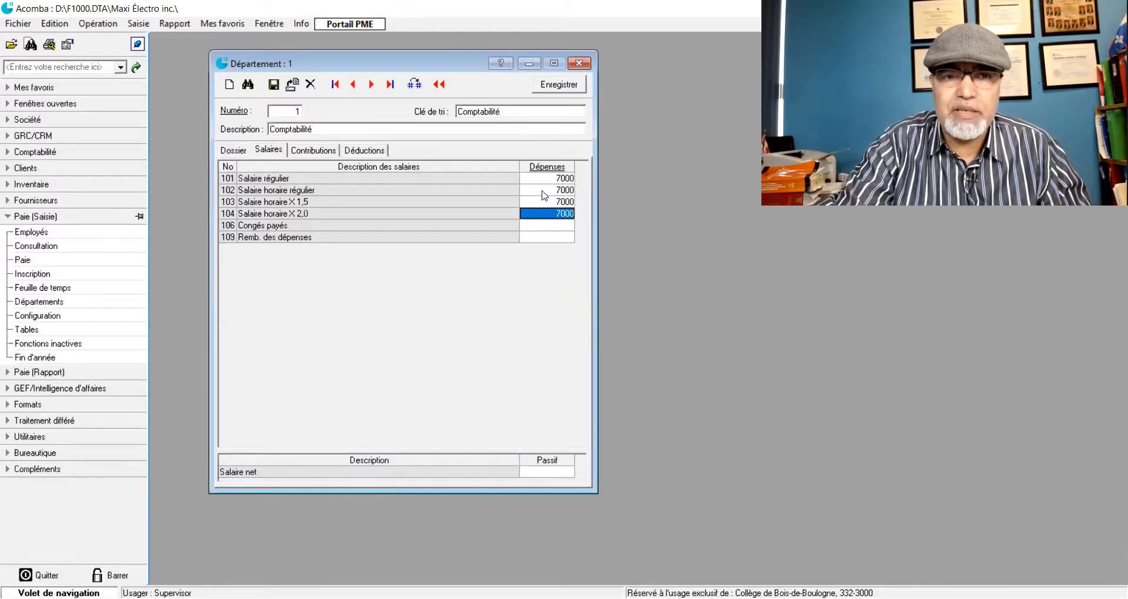
key(Return)
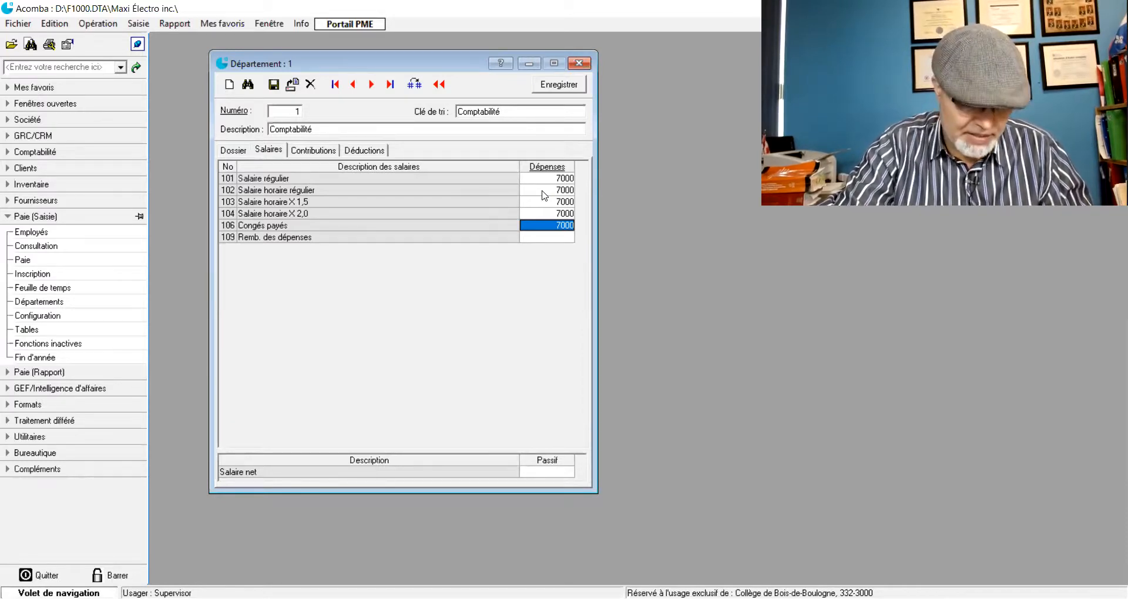
Assign expense account 7006 to Congés payés and 7005 to Remb. des dépenses.
text(7006)
key(Return)
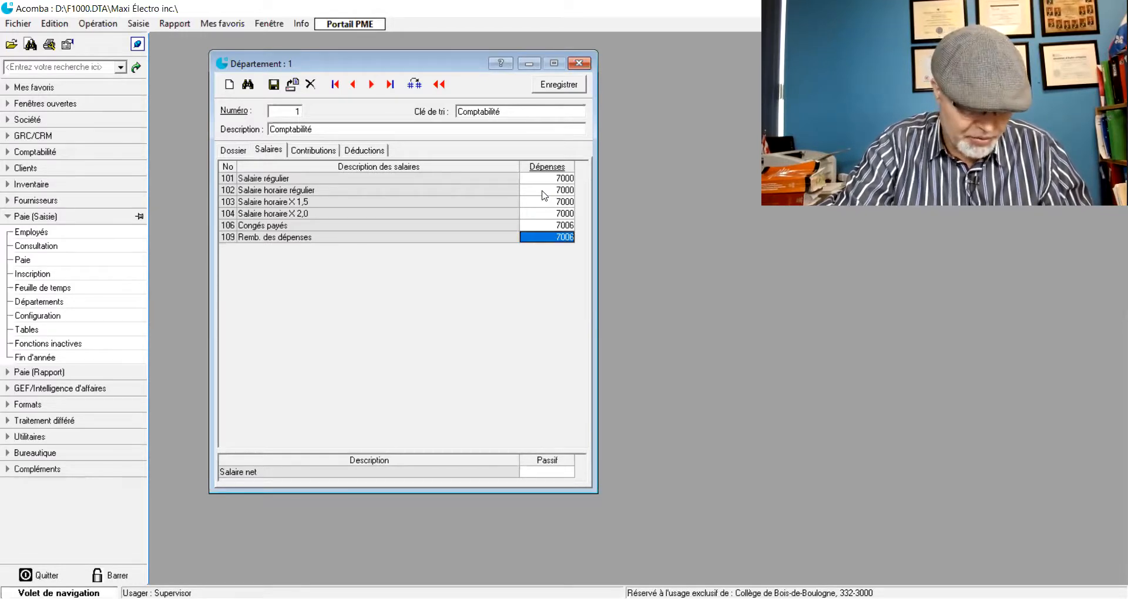
text(7005)
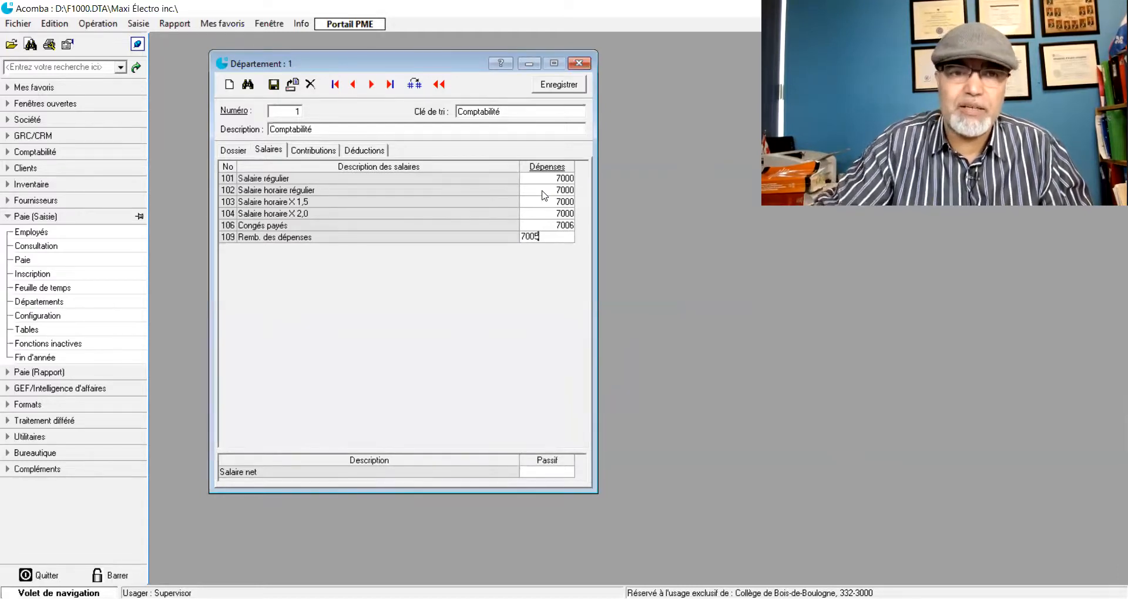
In the department's employer contributions, assign expense account 7008 RRQ to the RRQ line.
click(302, 151)
key(Return)
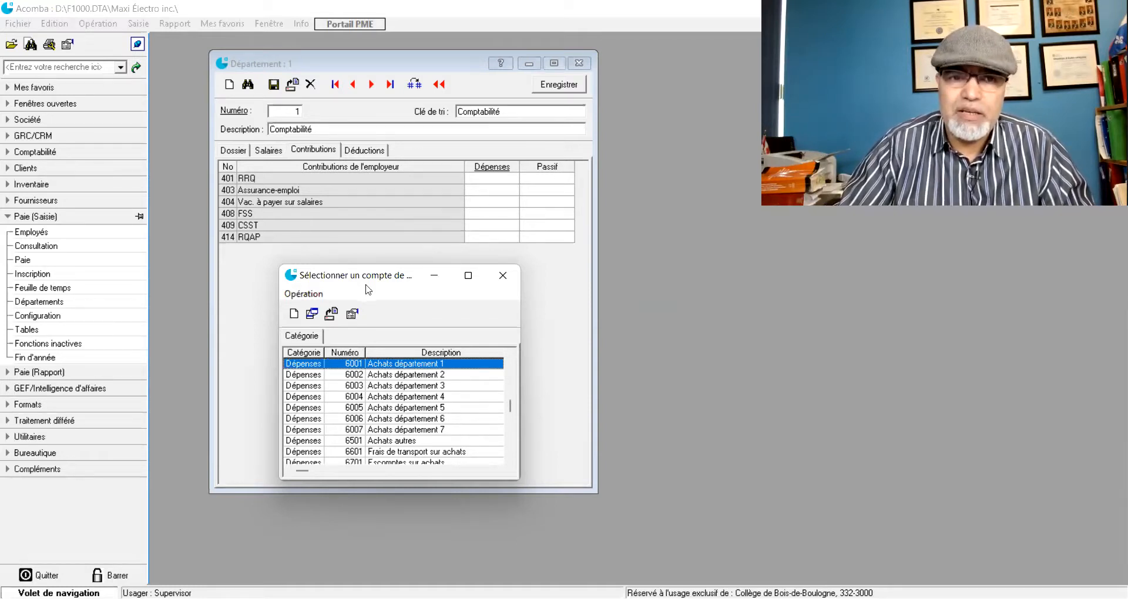
scroll(346, 464, up, 1)
scroll(352, 459, down, 8)
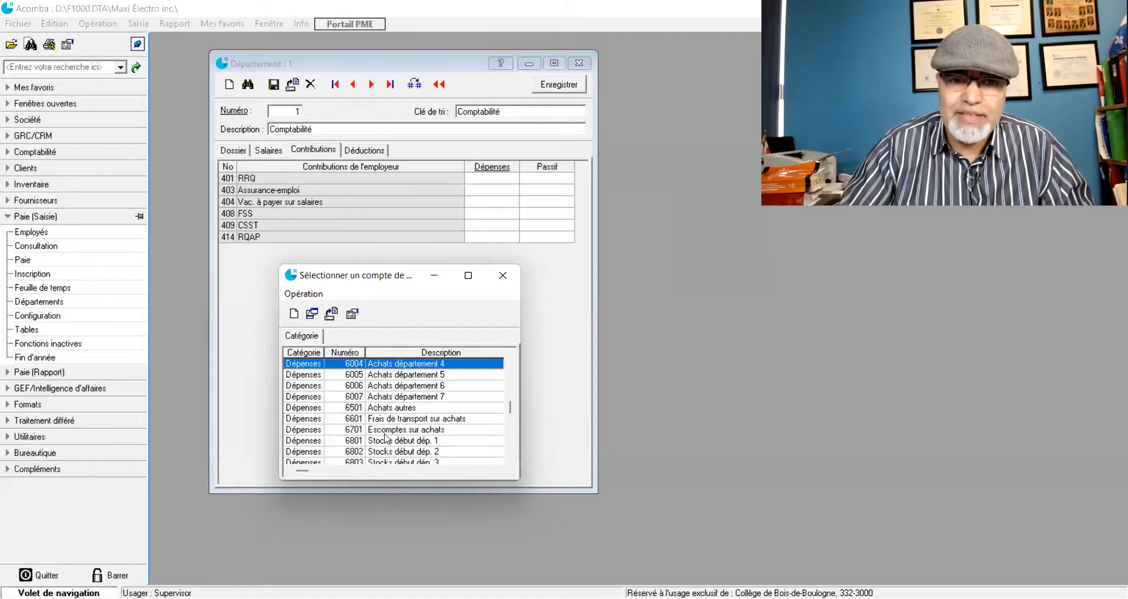
scroll(385, 435, down, 2)
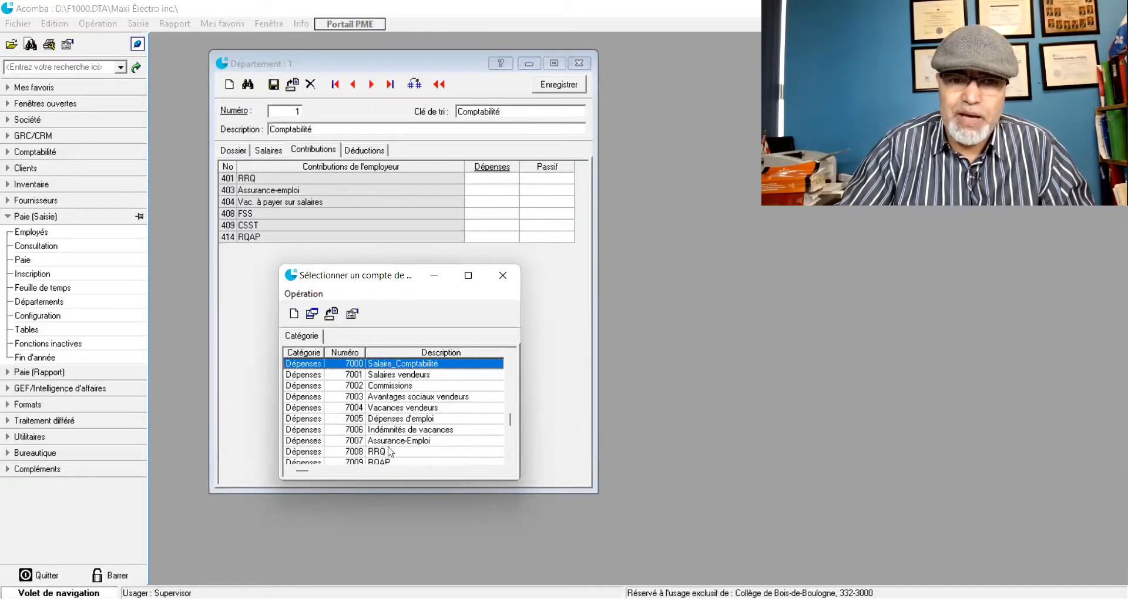
click(377, 451)
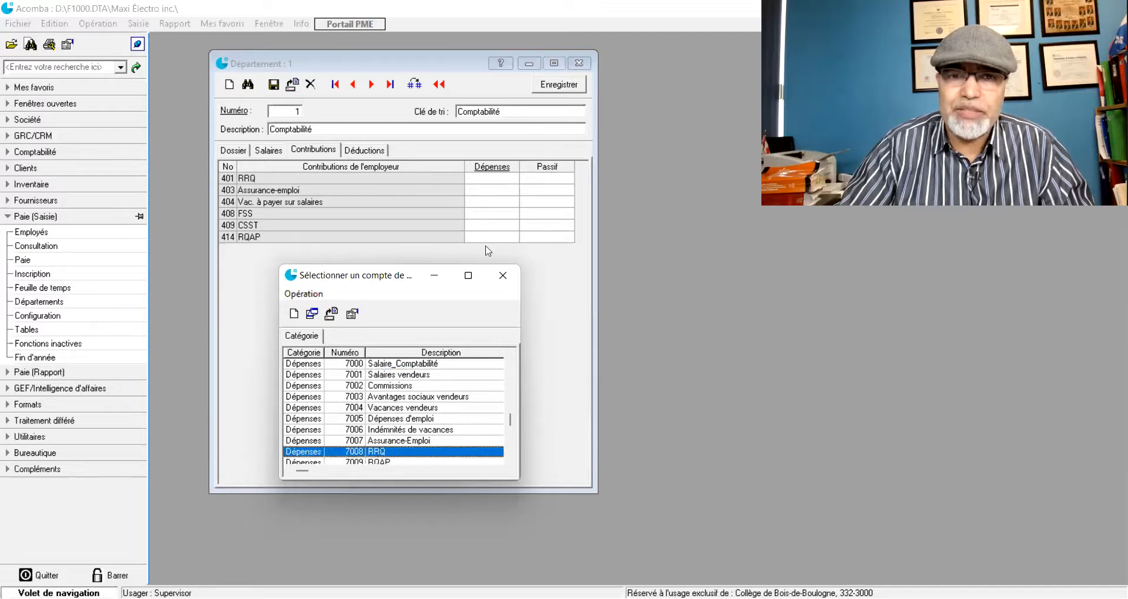
click(524, 222)
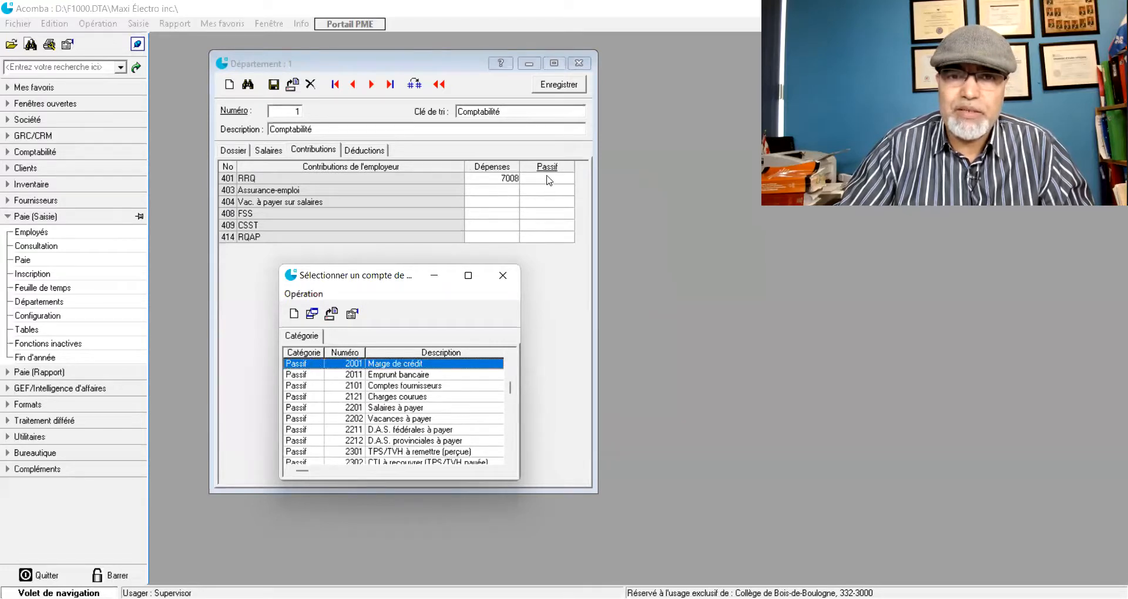
Dismiss the liability account list and set the RRQ contribution's liability account to 2212.
click(500, 281)
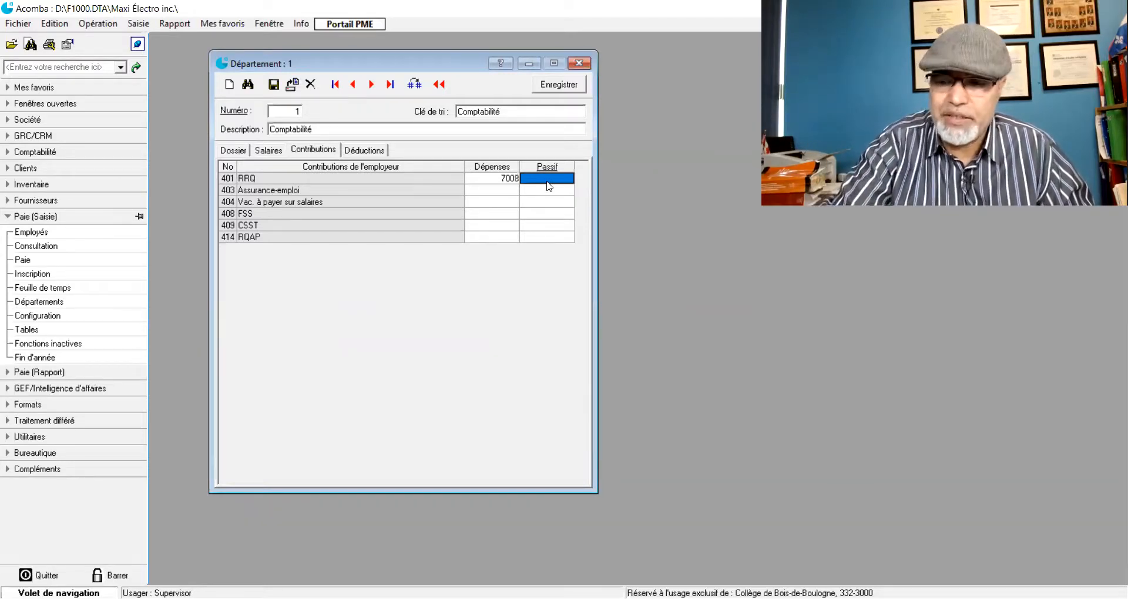
click(548, 182)
text(2212)
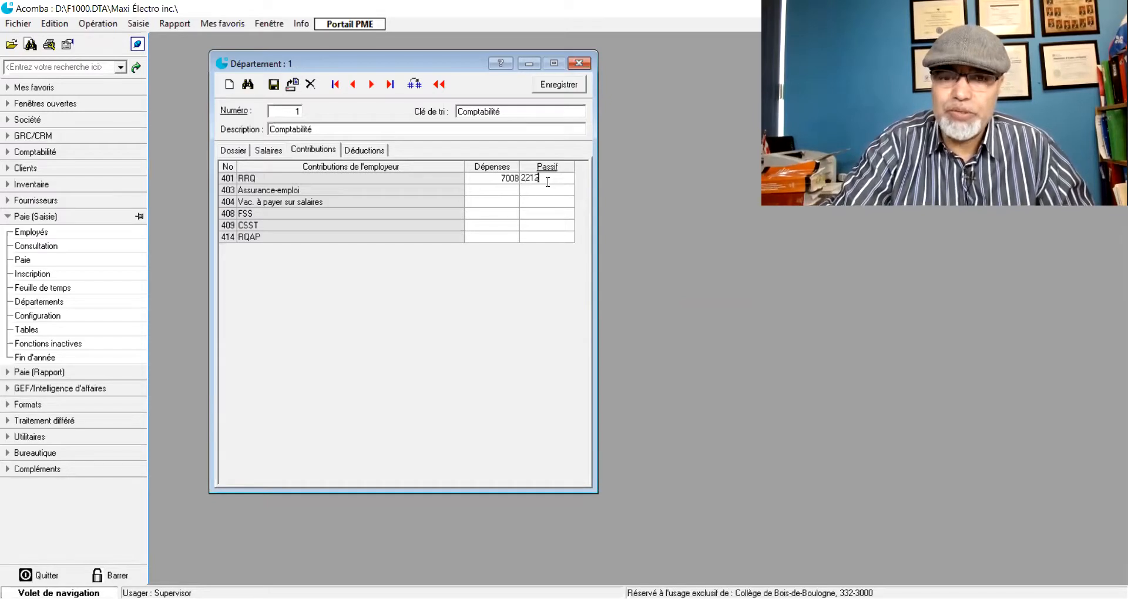
key(Return)
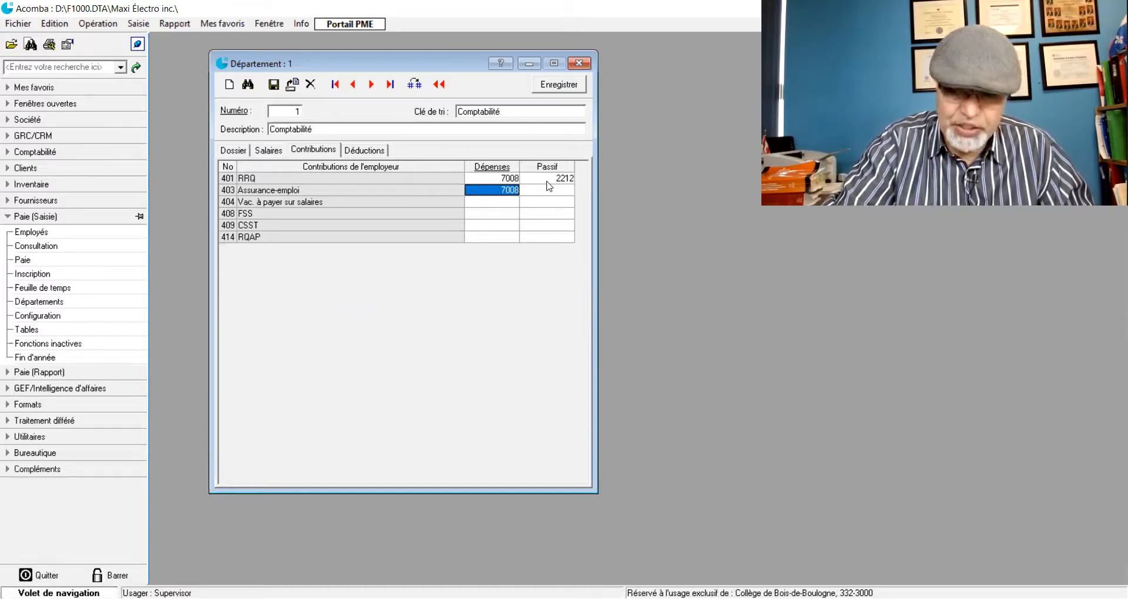
Set the Assurance-emploi contribution to expense account 7007 and liability account 2211.
text(7007)
key(Return)
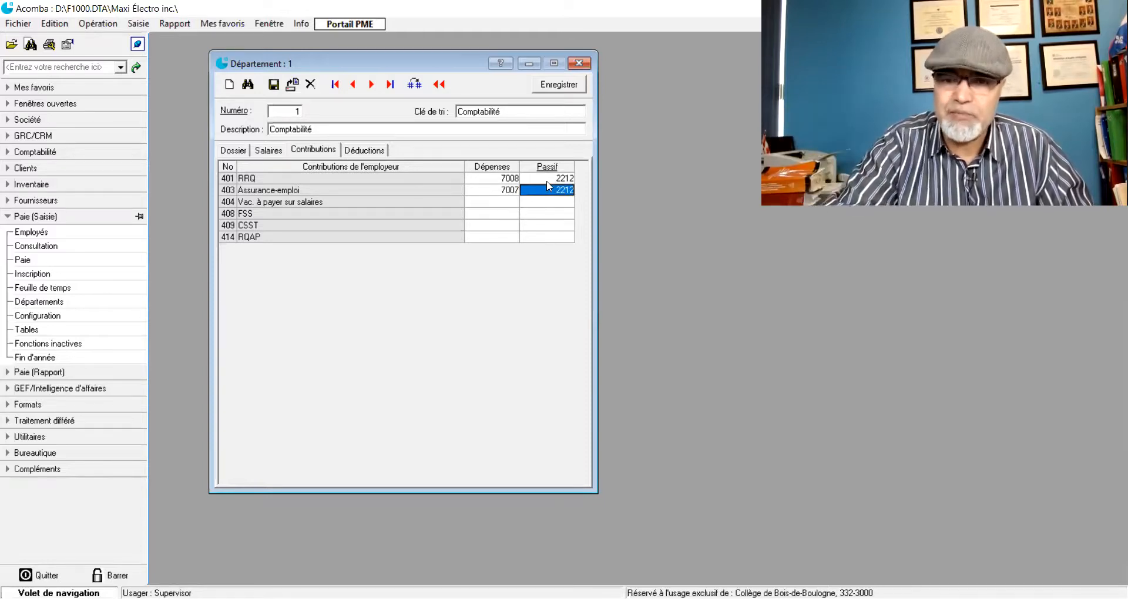
text(2211)
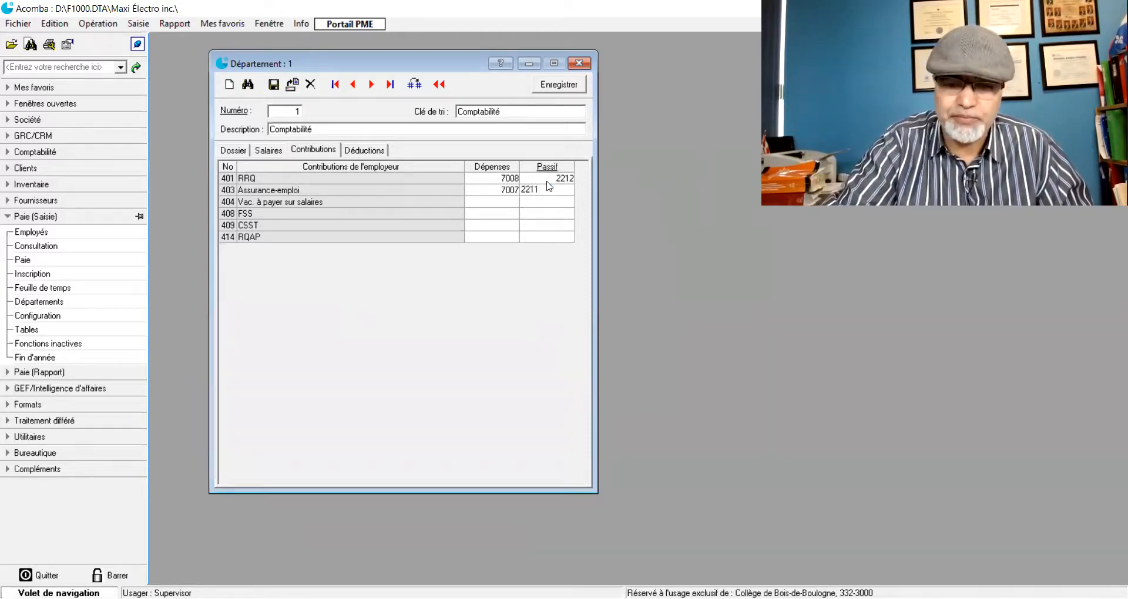
key(Return)
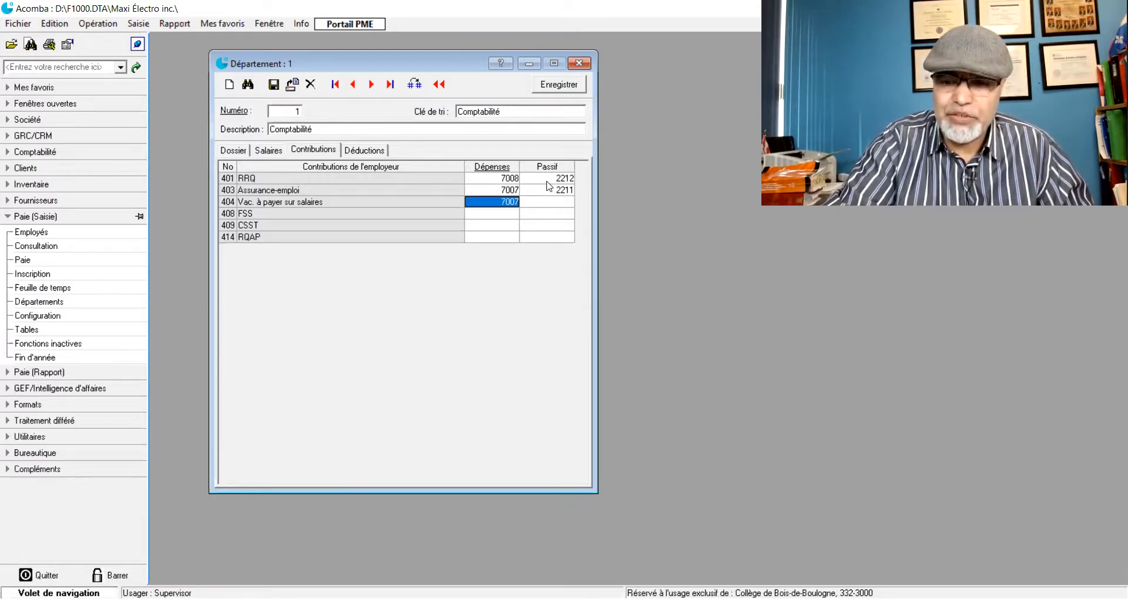
Set the Vac. à payer sur salaires contribution to expense account 7006 and liability account 2202.
text(7006)
key(Tab)
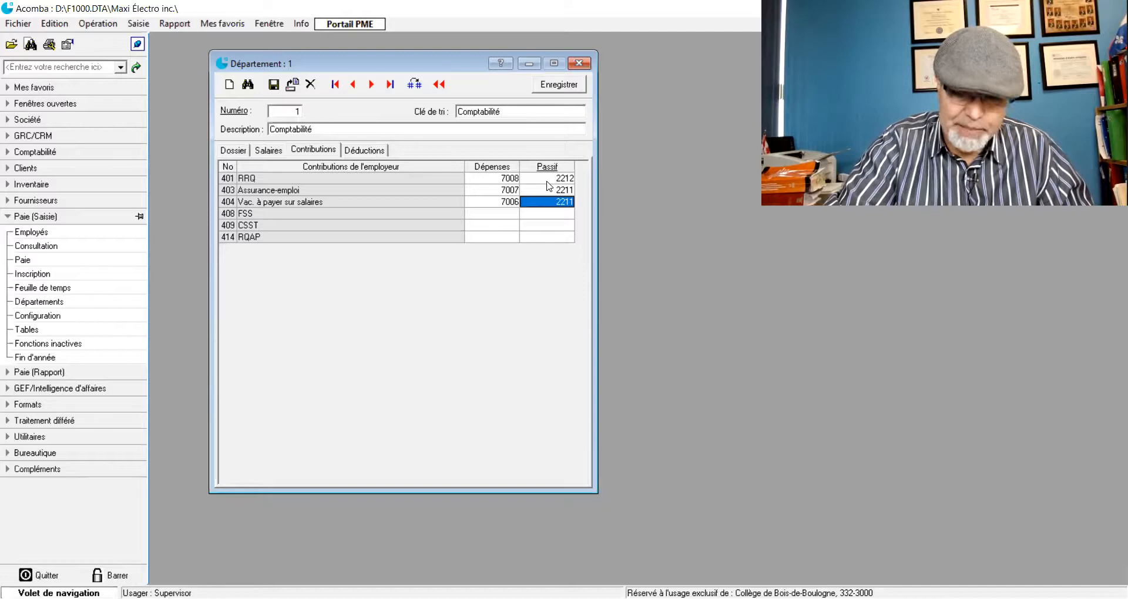
text(2202)
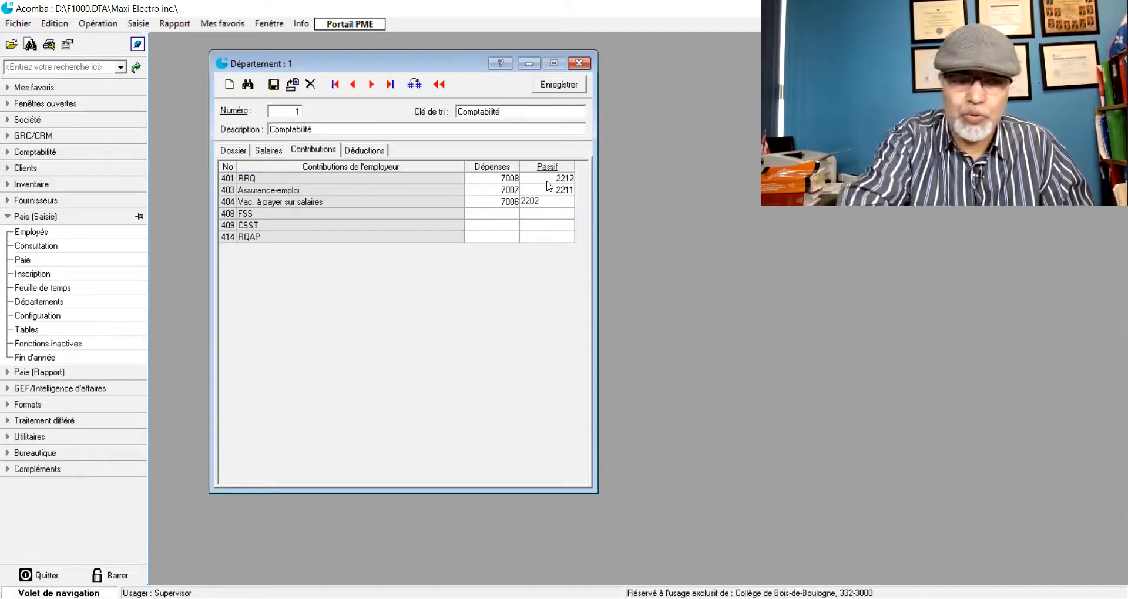
key(Tab)
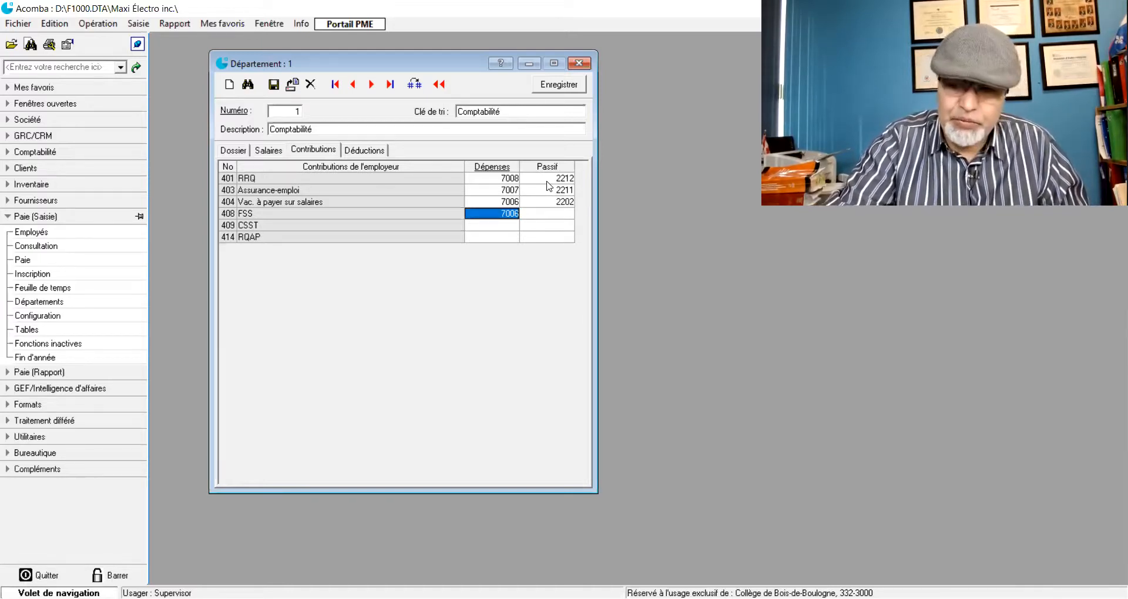
Set the FSS contribution to expense account 7011 and liability account 2212.
text(7011)
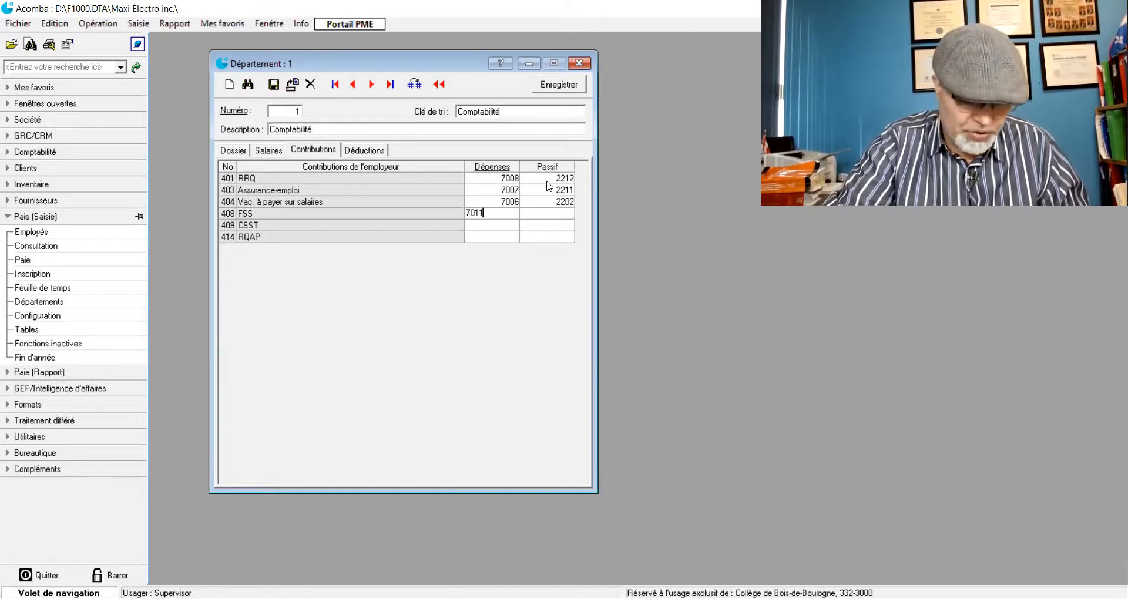
key(Tab)
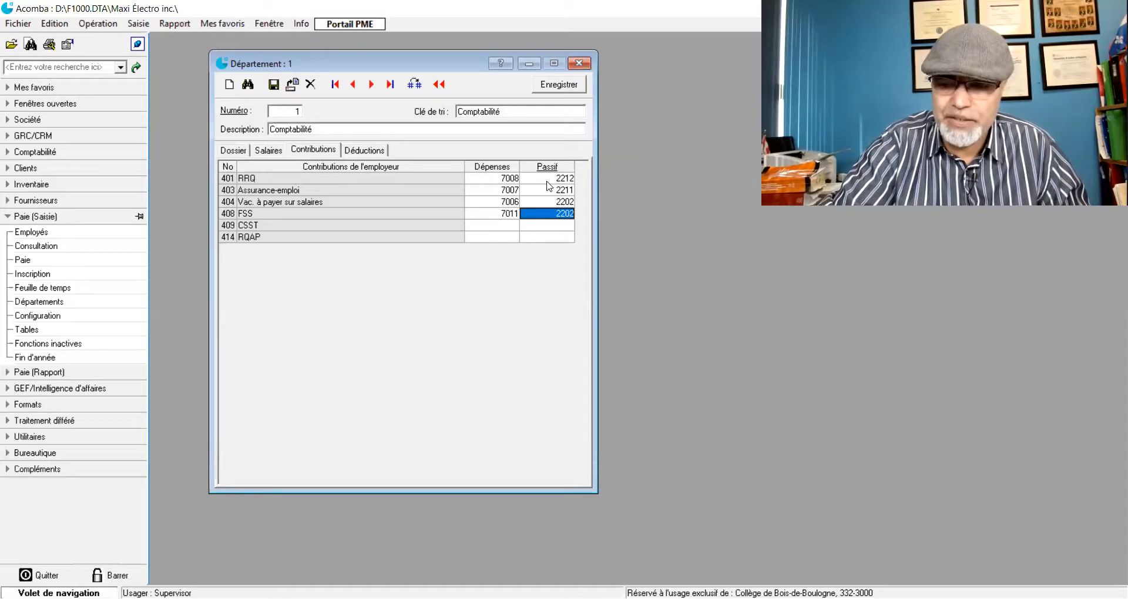
text(22)
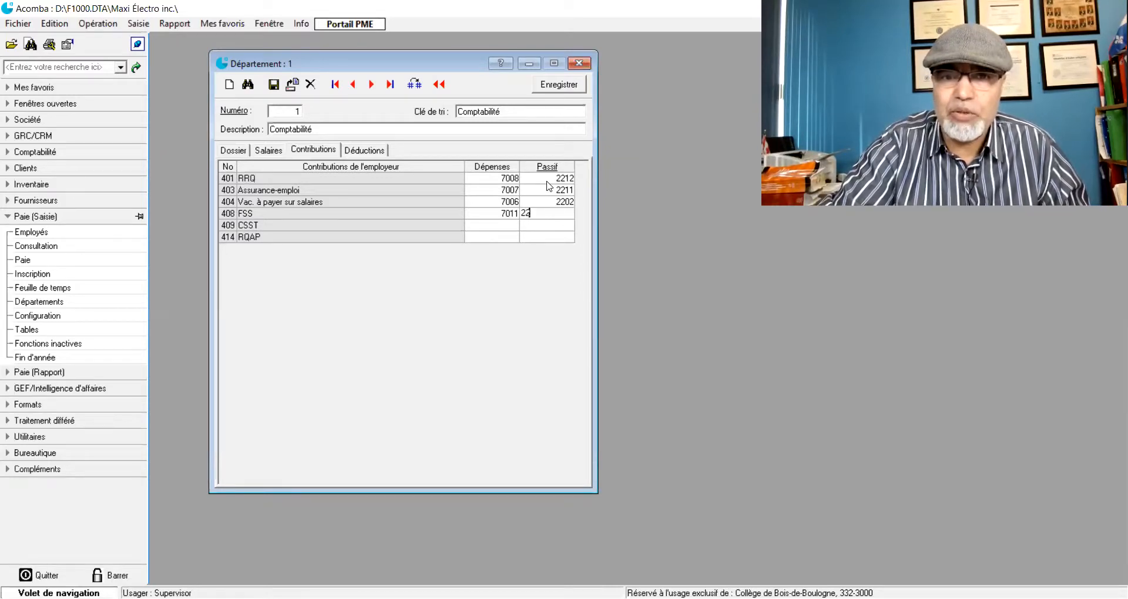
text(12)
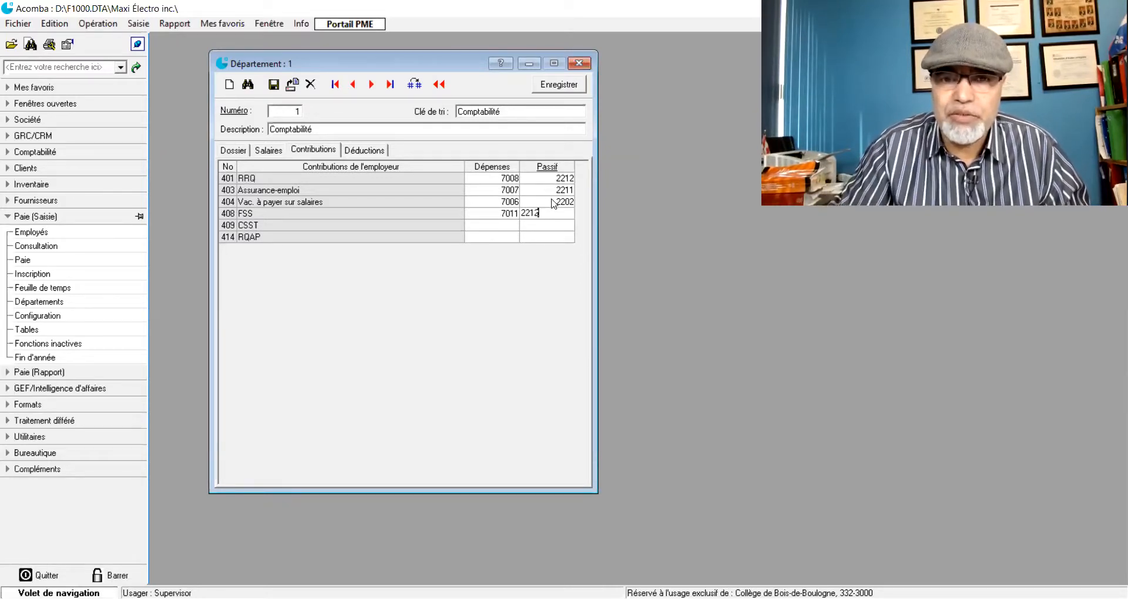
Change the liability account of the Vac. à payer sur salaires contribution to 2212.
click(553, 202)
text(2212)
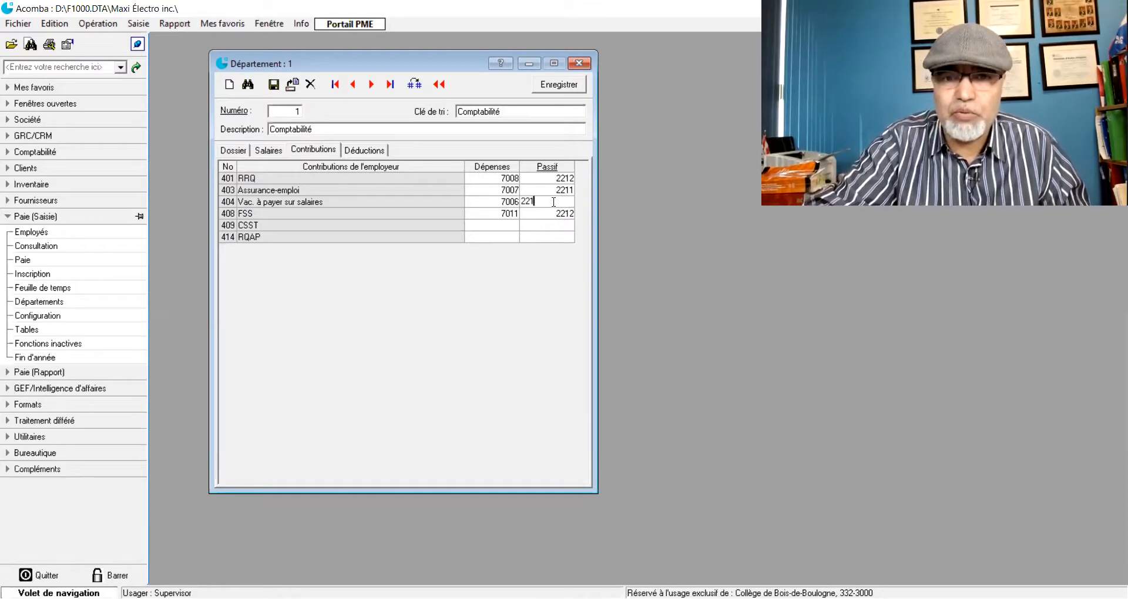
click(492, 226)
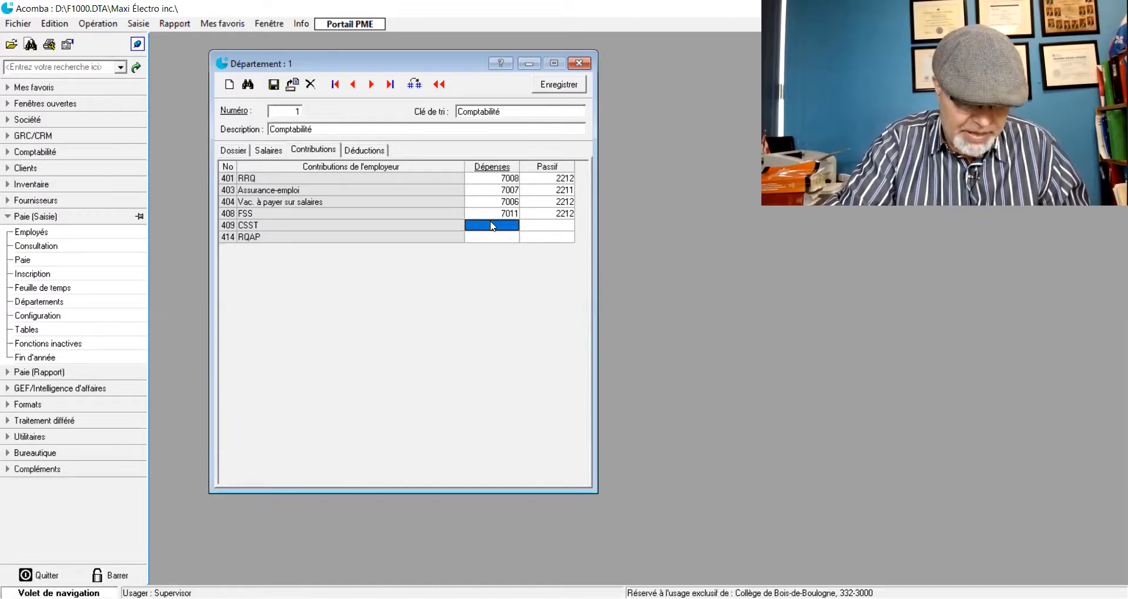
Set the CSST contribution to expense account 7010 and liability account 2212.
click(492, 225)
text(7010)
key(Tab)
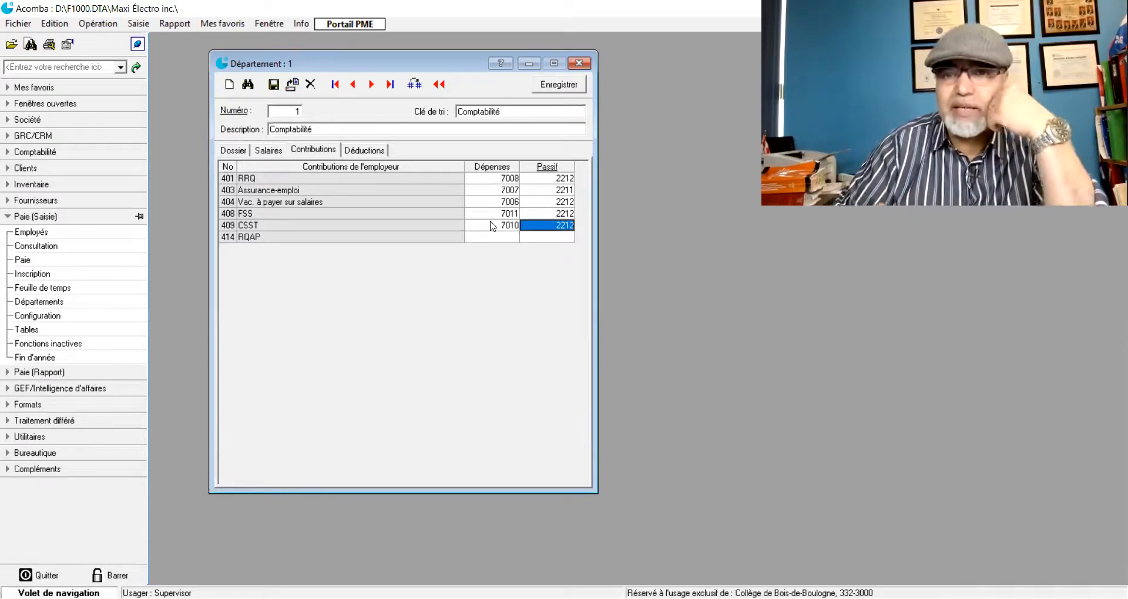
text(2212)
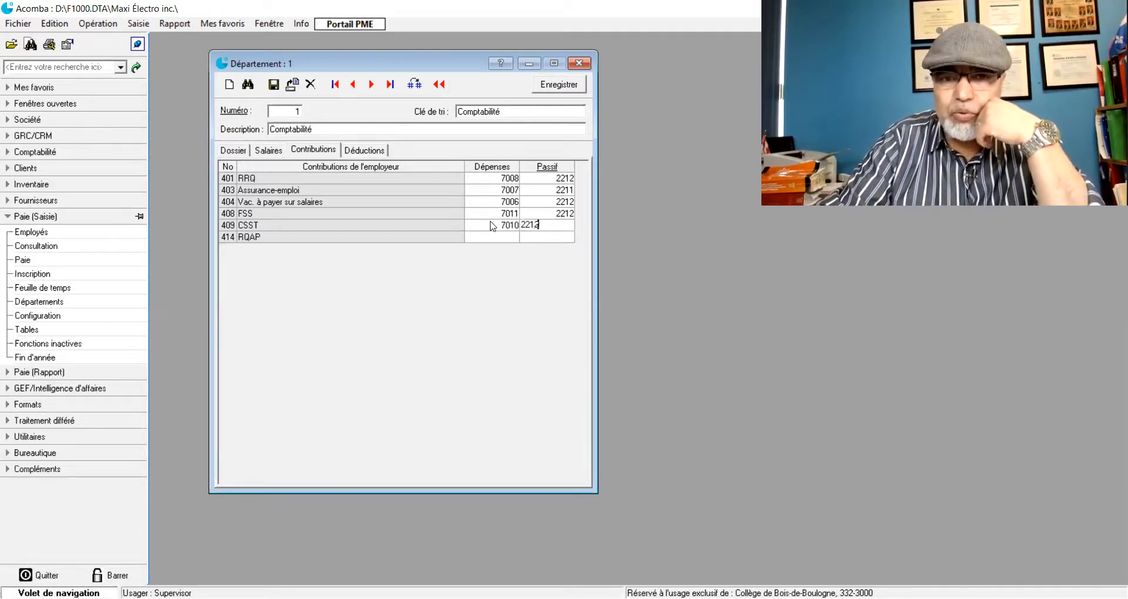
key(Return)
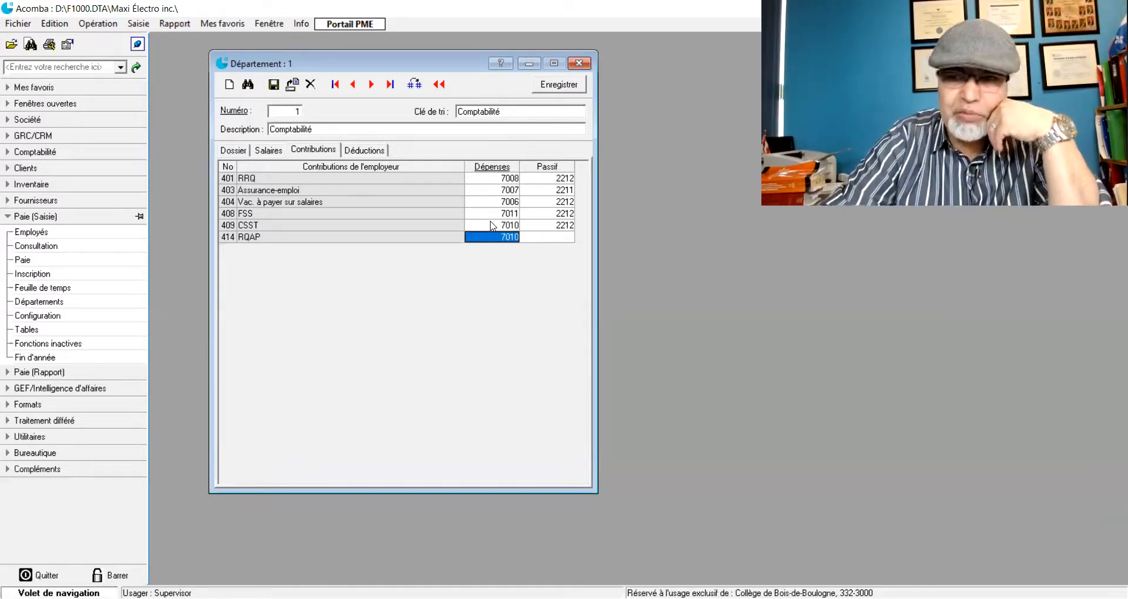
Set the RQAP contribution to expense account 7009 and keep 2212 as its liability account.
text(7009)
key(Return)
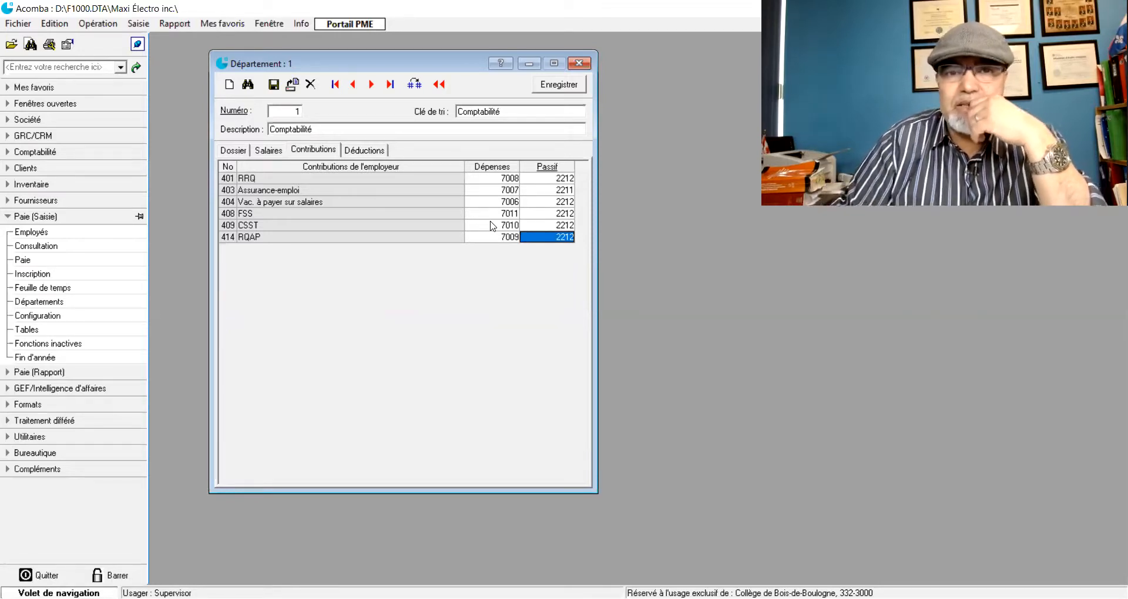
drag(436, 67, 412, 66)
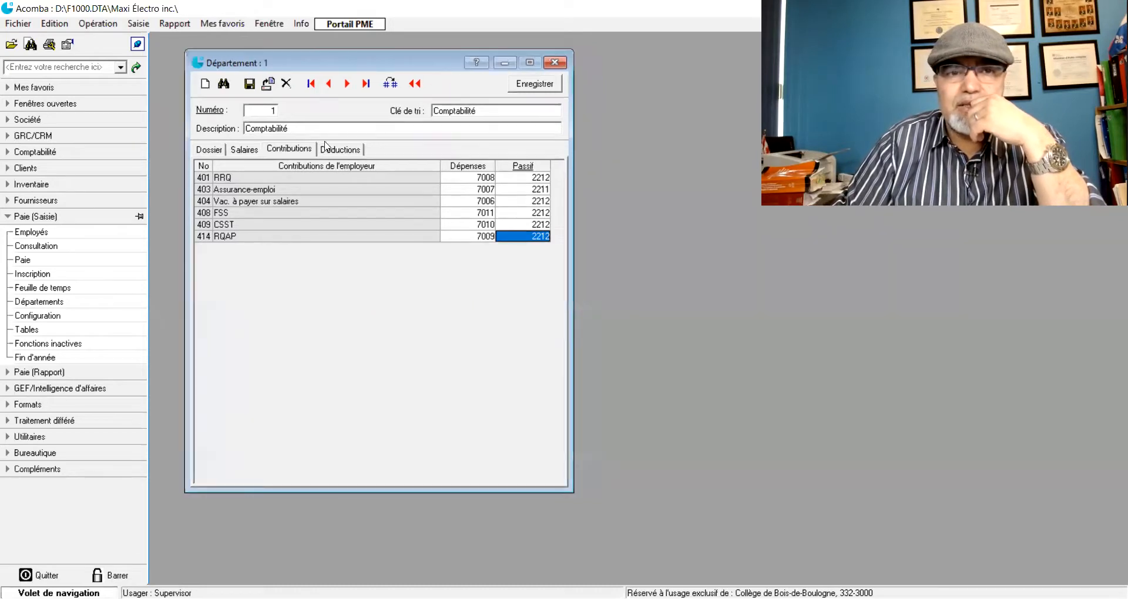
In the department's source deductions, assign liability account 2211 to the Impôt fédéral line.
click(329, 151)
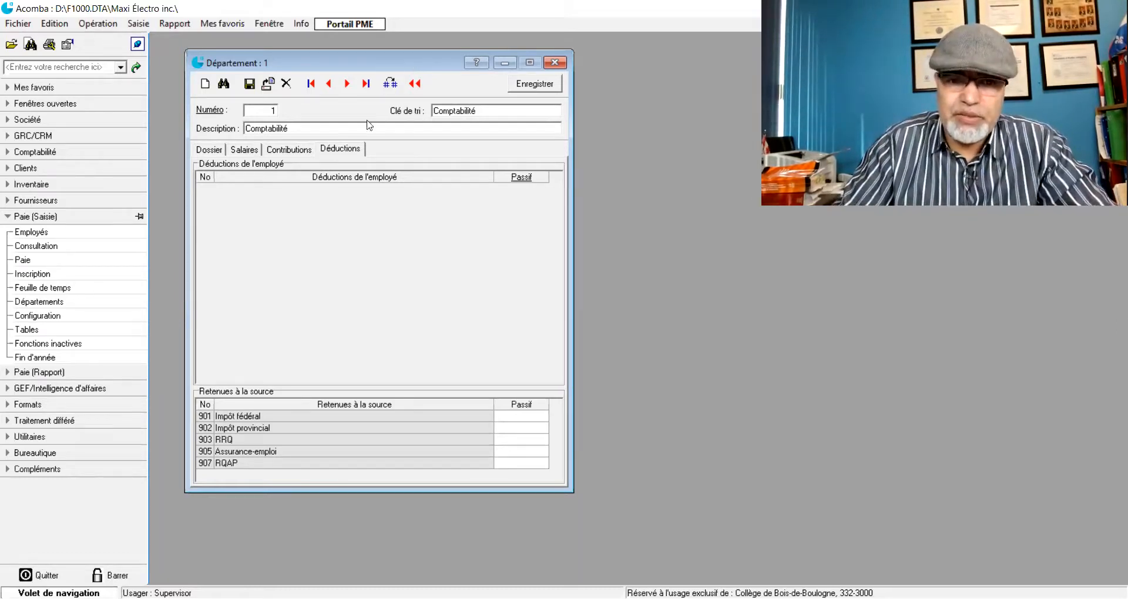
click(515, 419)
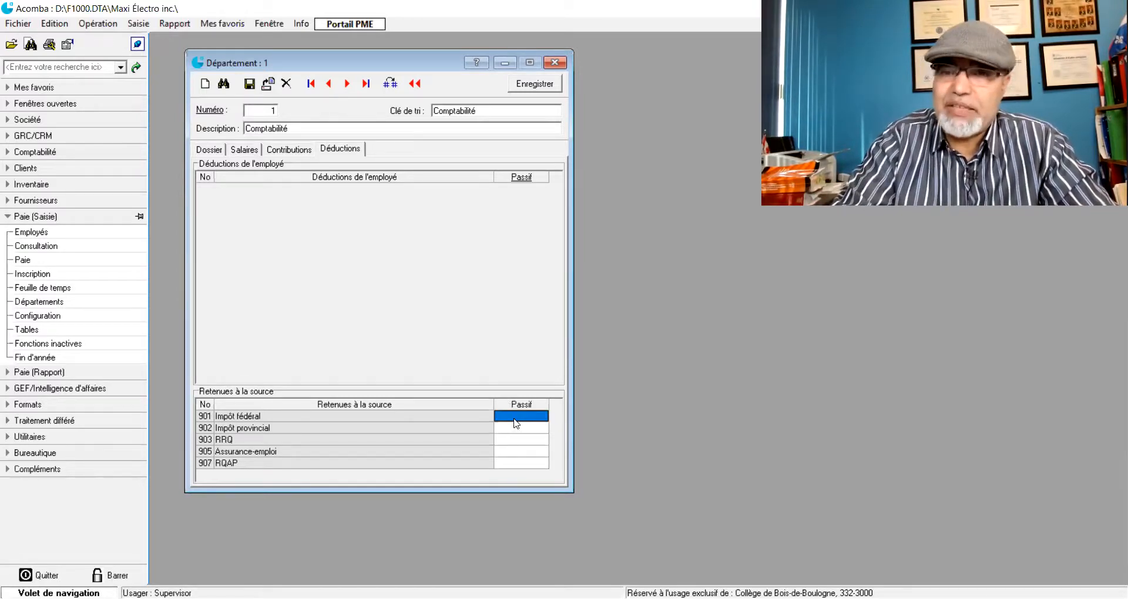
click(515, 420)
text(2211)
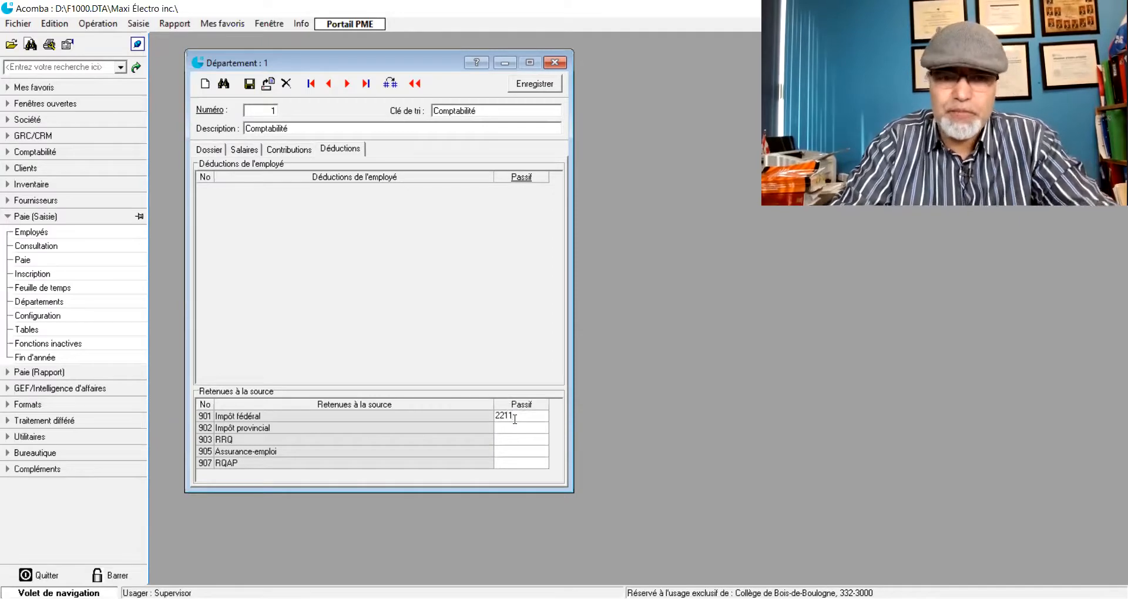
key(Return)
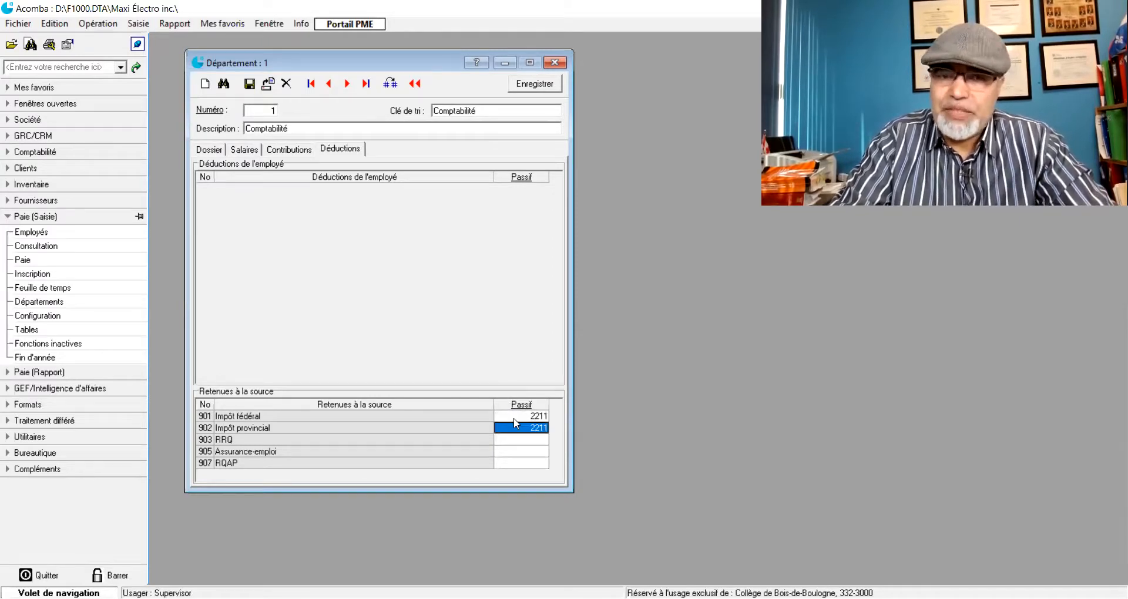
Assign liability account 2212 to the Impôt provincial, RRQ and RQAP source deductions, and 2211 to Assurance-emploi.
text(2212)
key(Return)
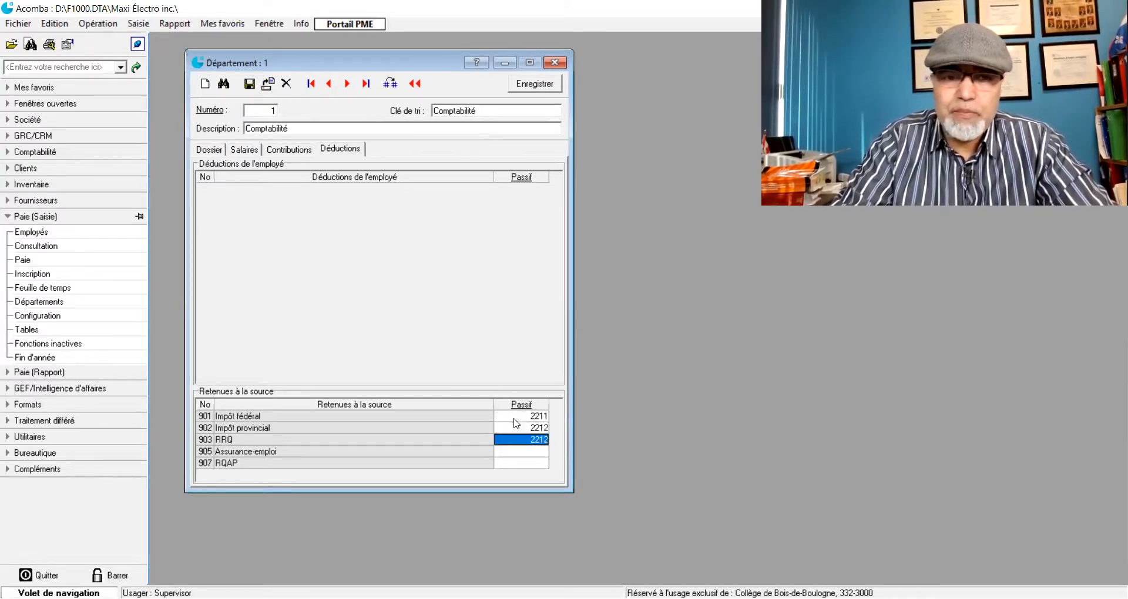
text(2212)
key(Return)
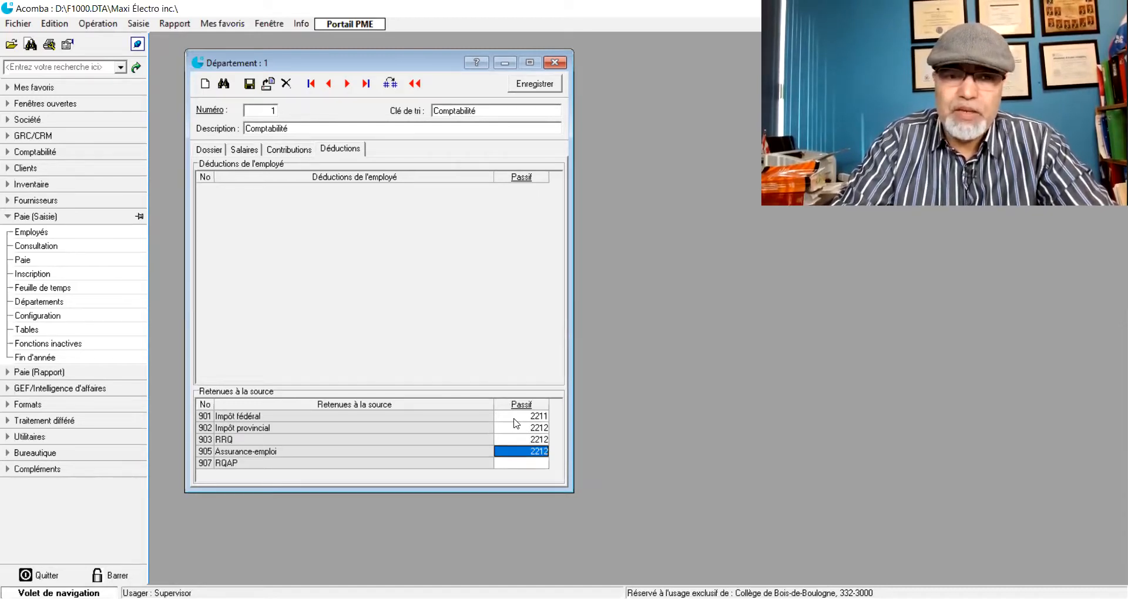
text(2211)
key(Return)
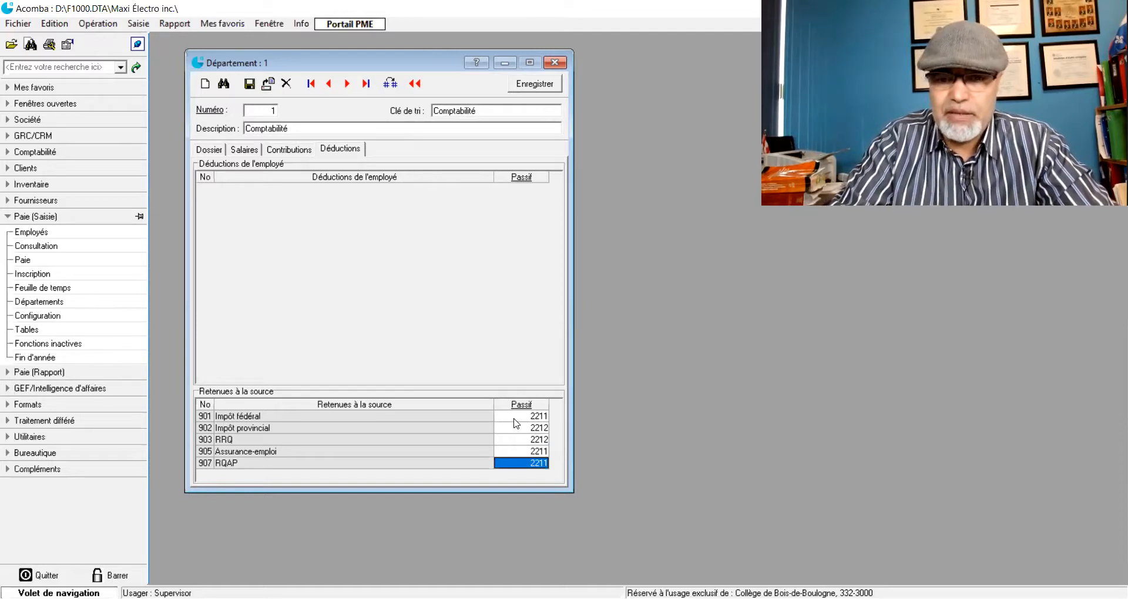
text(2212)
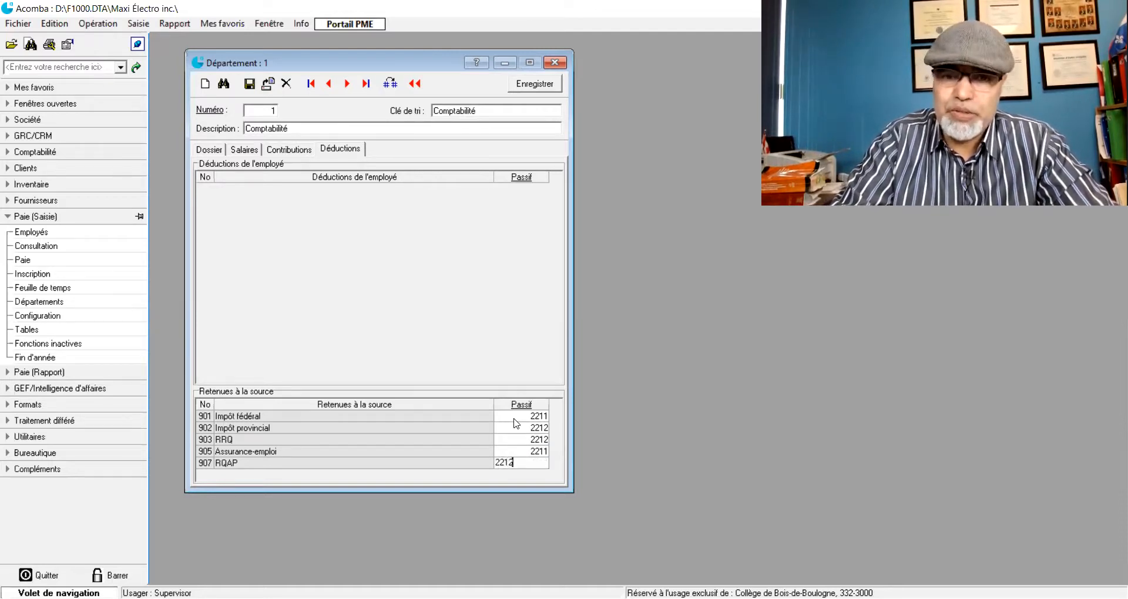
key(Return)
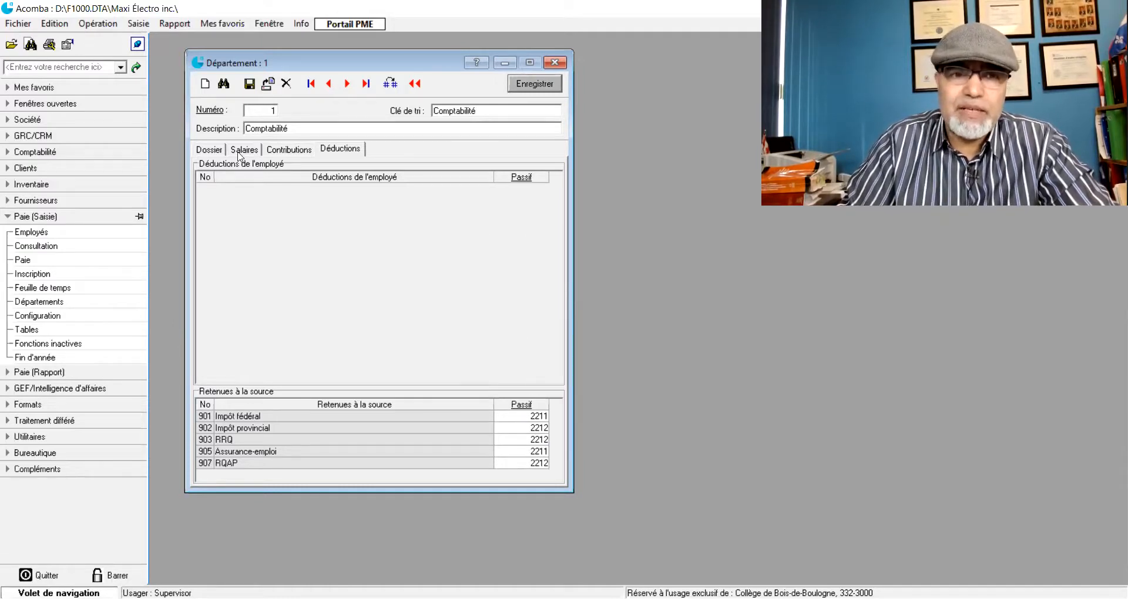
Review the department's file, salary, contribution and deduction settings, and change the liability account of the Vac. à payer sur salaires contribution to 2202.
click(214, 149)
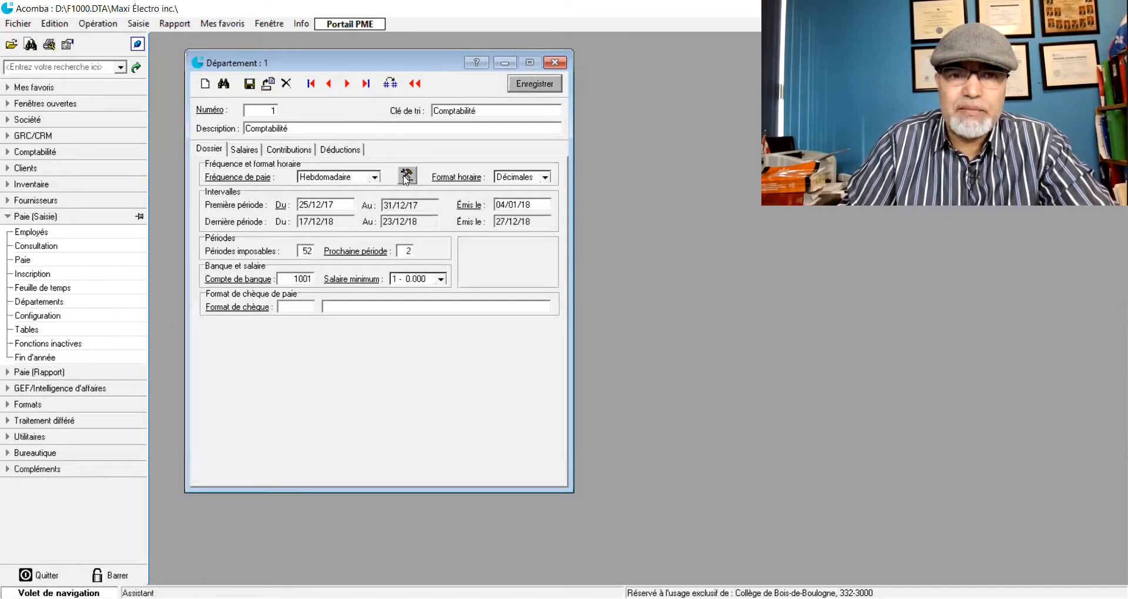
click(244, 151)
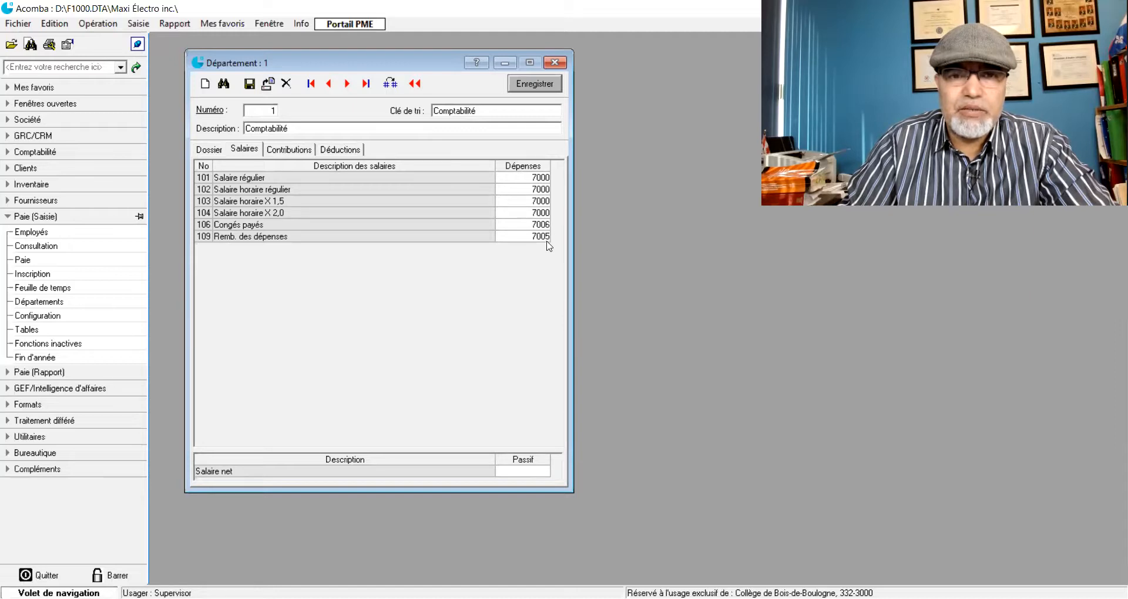
click(273, 151)
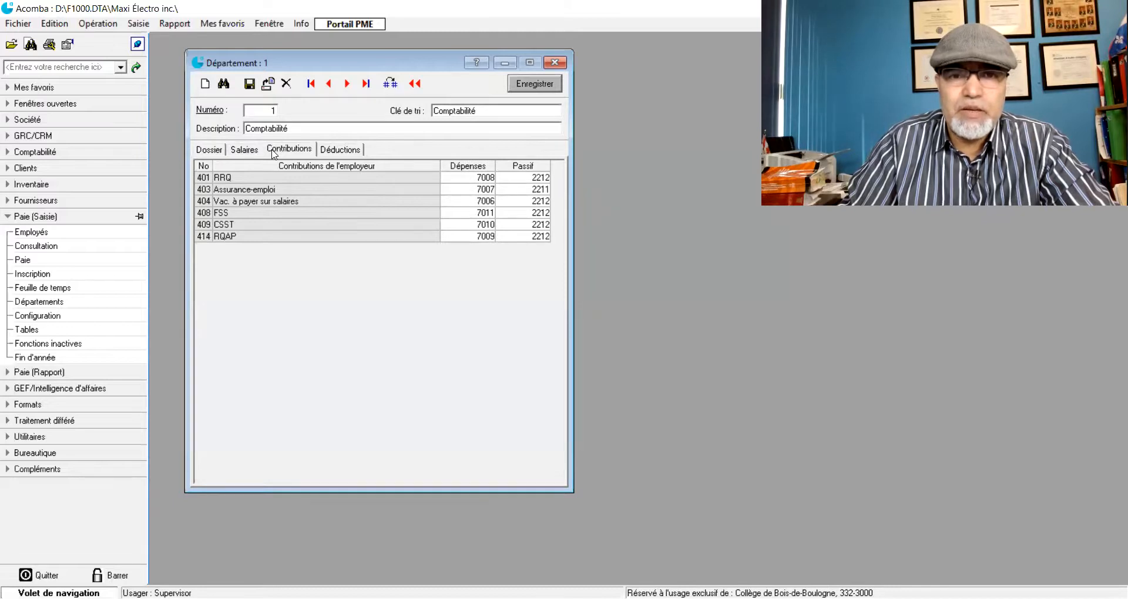
click(340, 154)
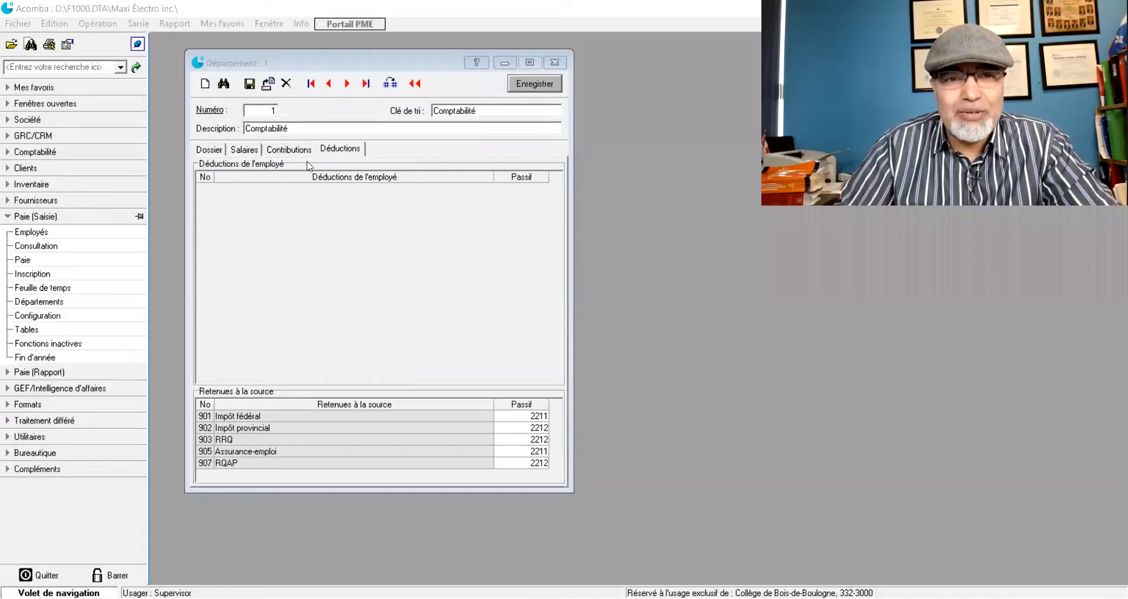
click(295, 151)
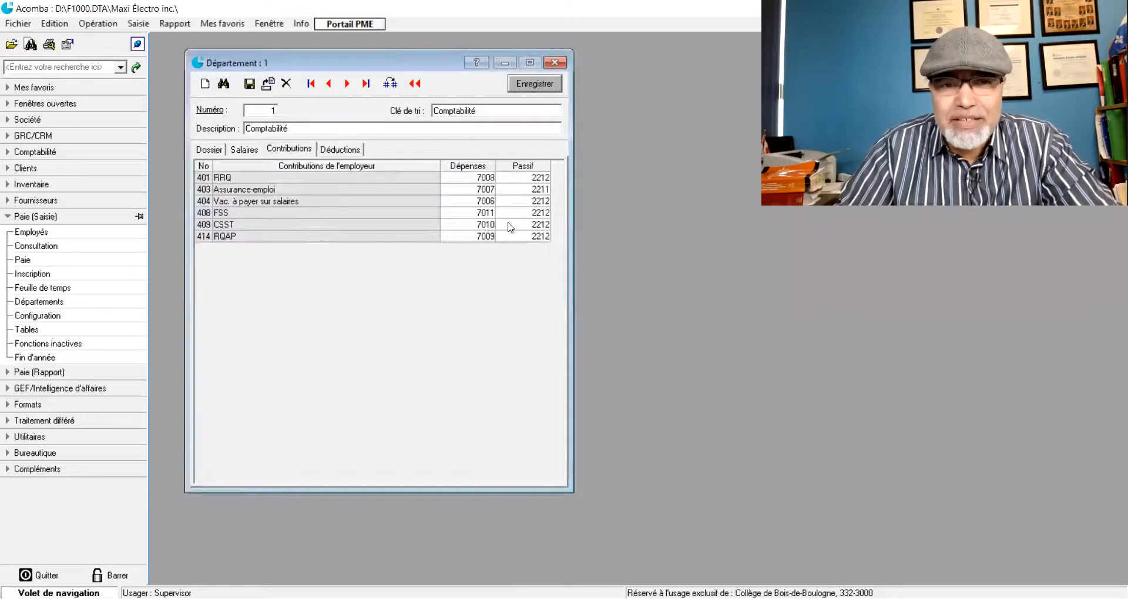
click(536, 201)
text(2202)
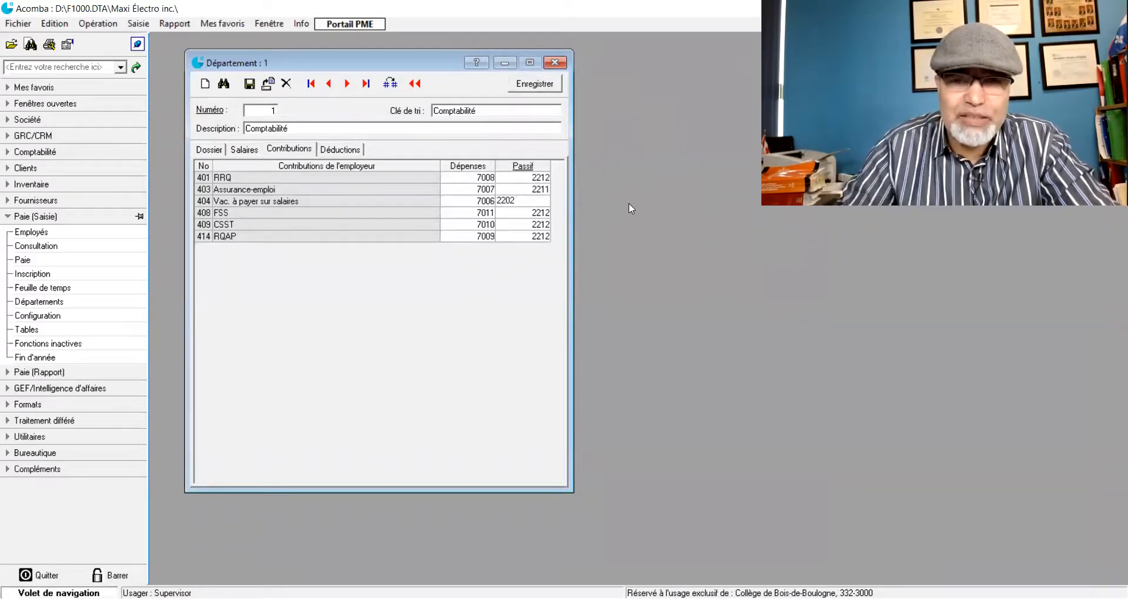
key(Return)
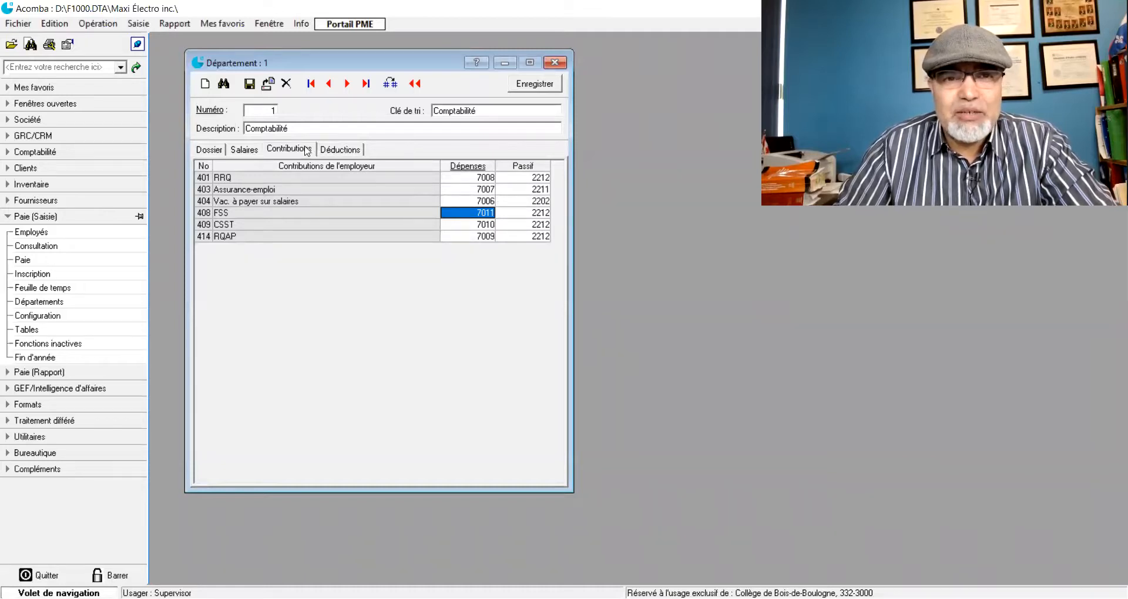
Set the Salaire net liability account to 2201, then save the Comptabilité department and close its window.
click(347, 153)
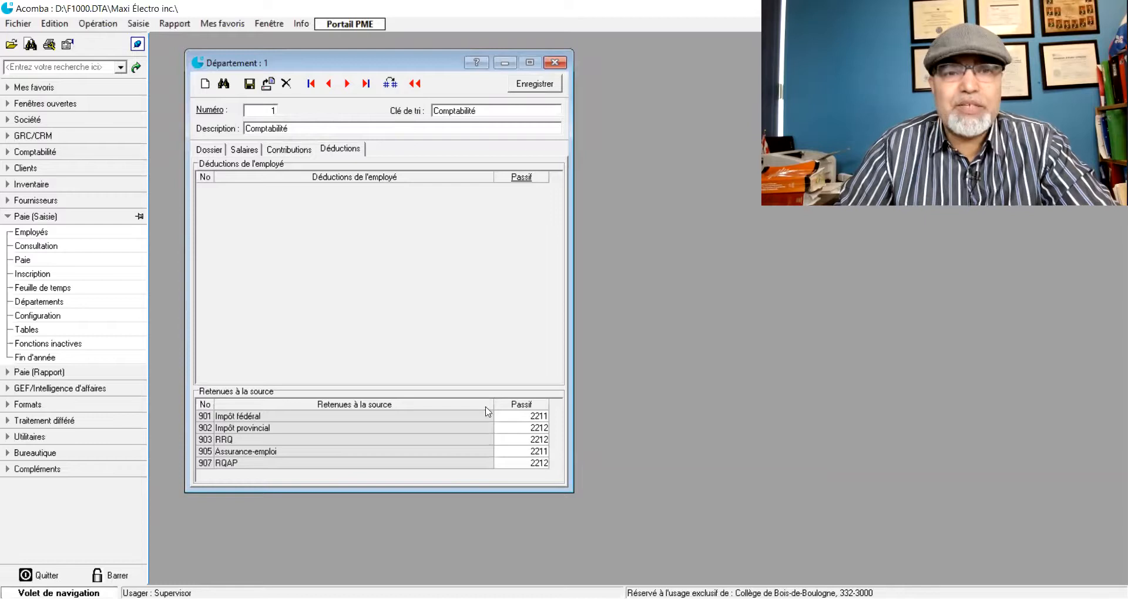
click(532, 89)
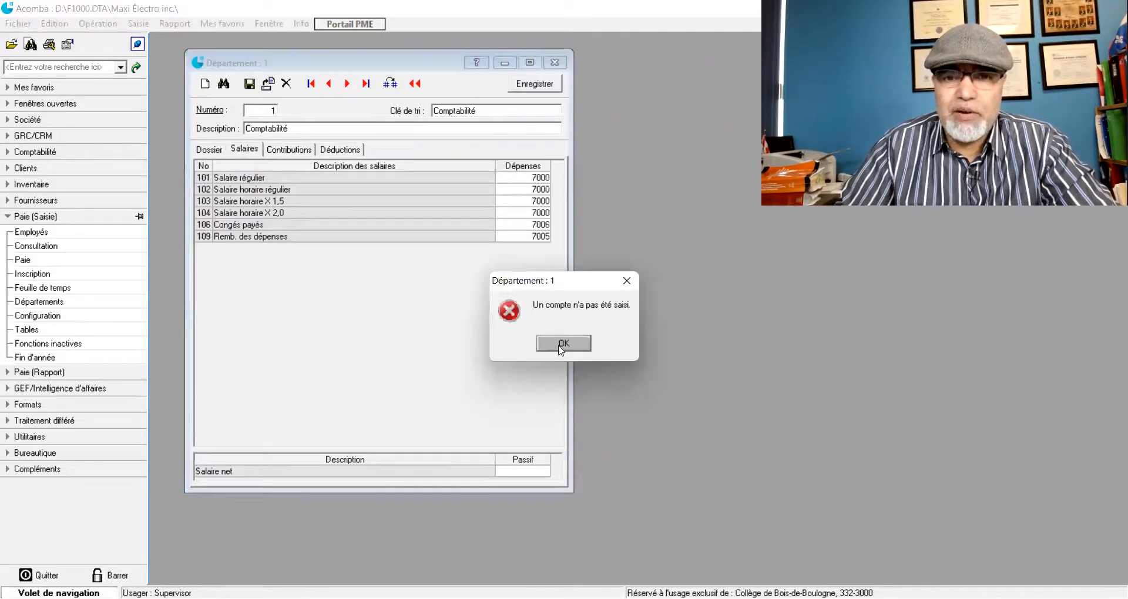
click(561, 346)
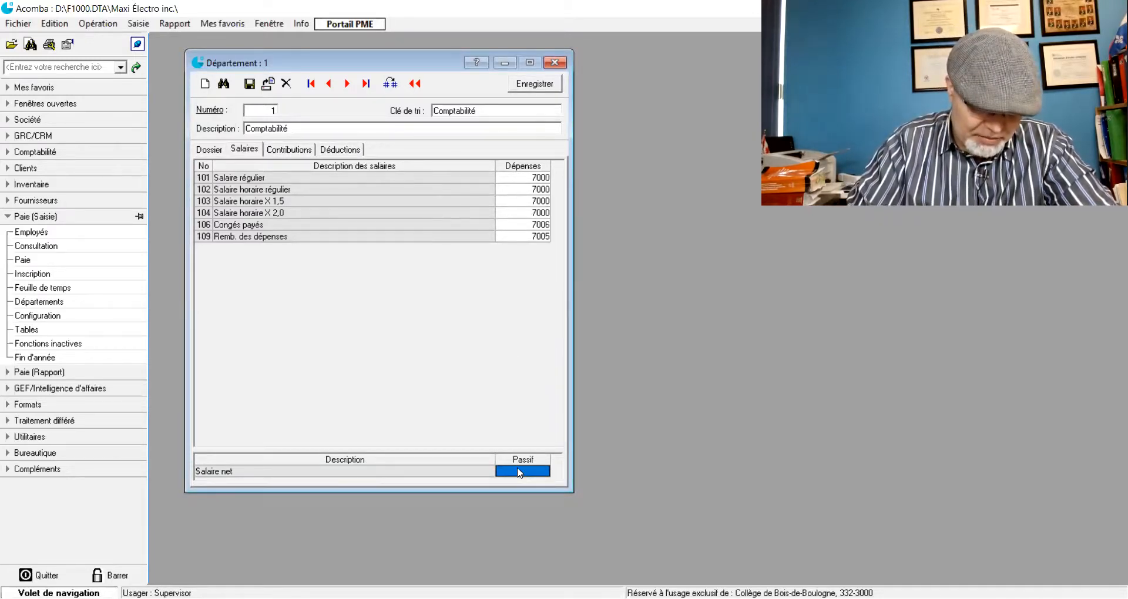
text(2201)
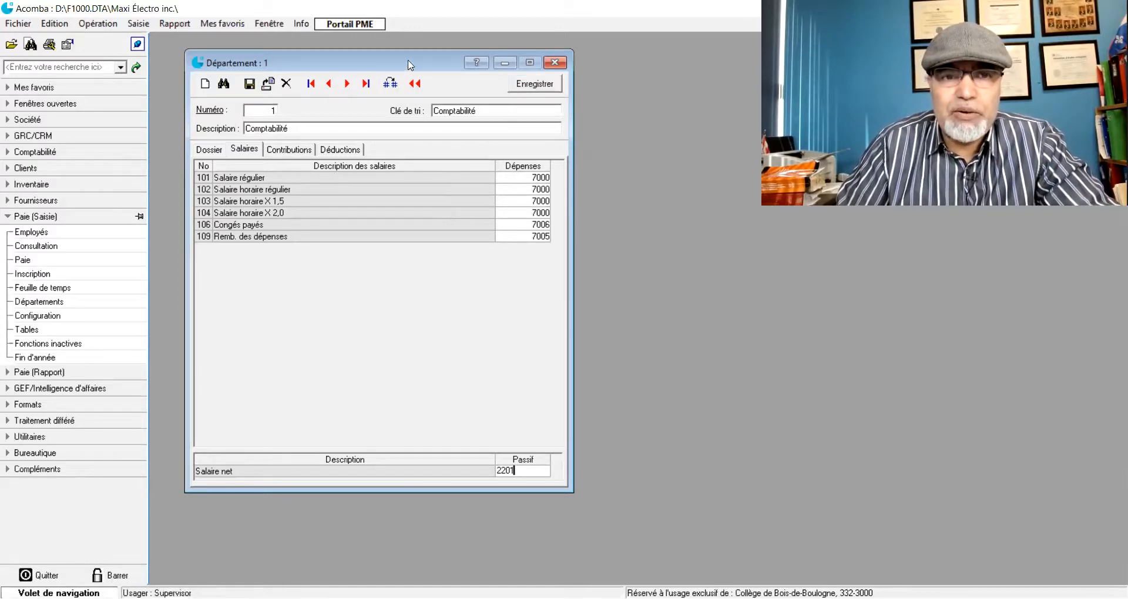
click(535, 84)
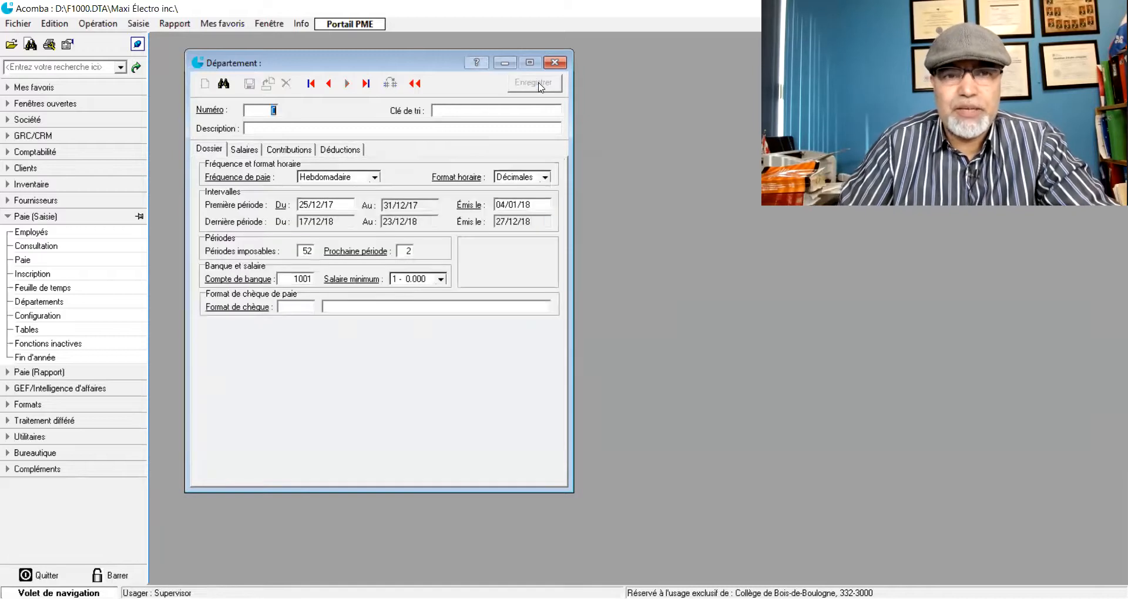
click(555, 62)
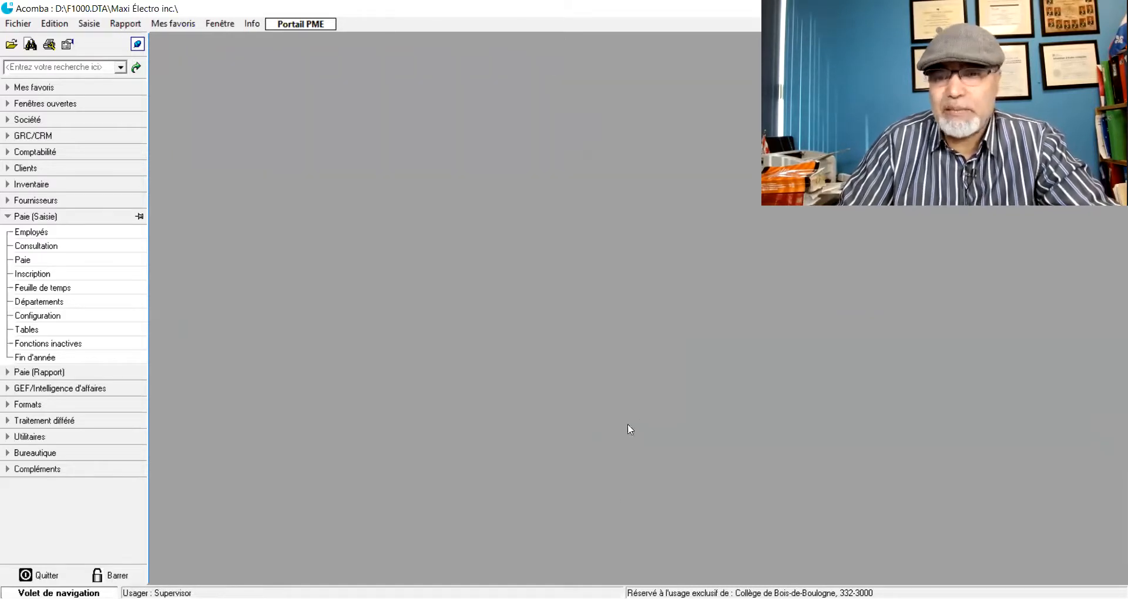